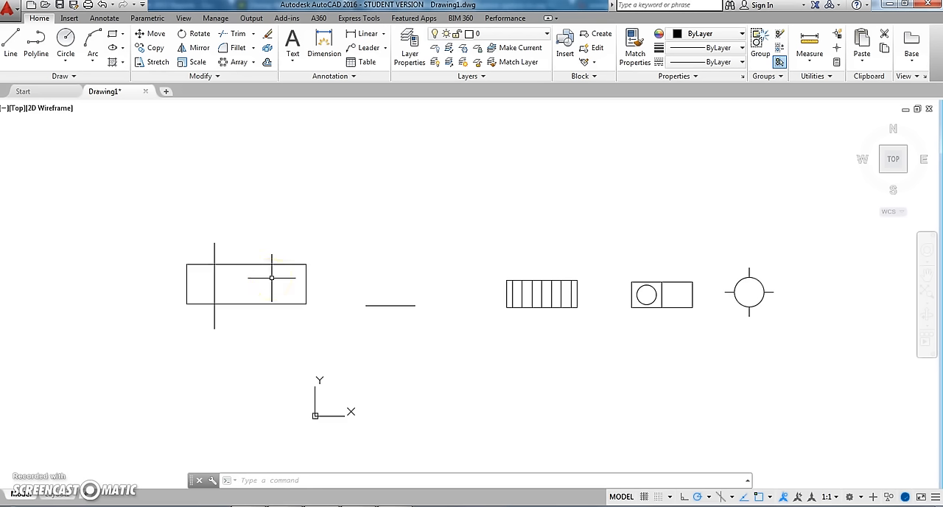
{"action": "left_click", "coordinate": [266, 191]}
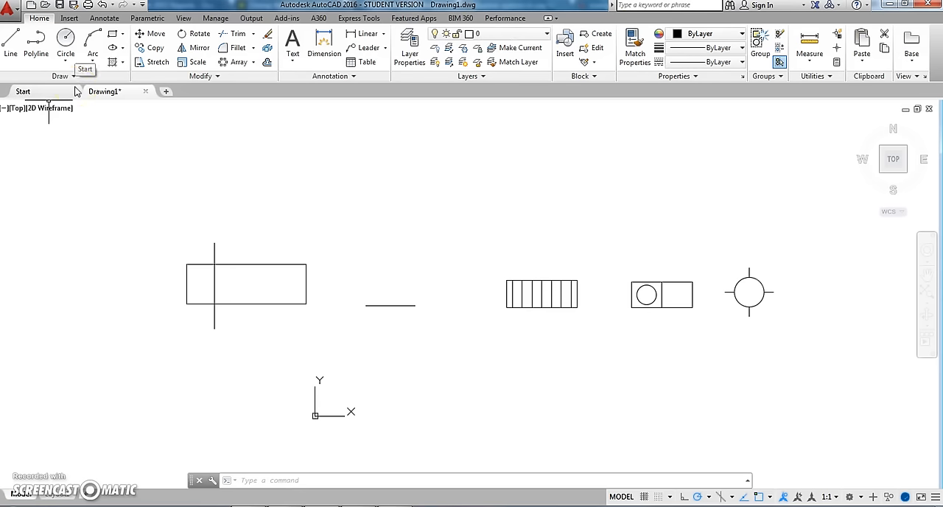
{"action": "left_click", "coordinate": [140, 171]}
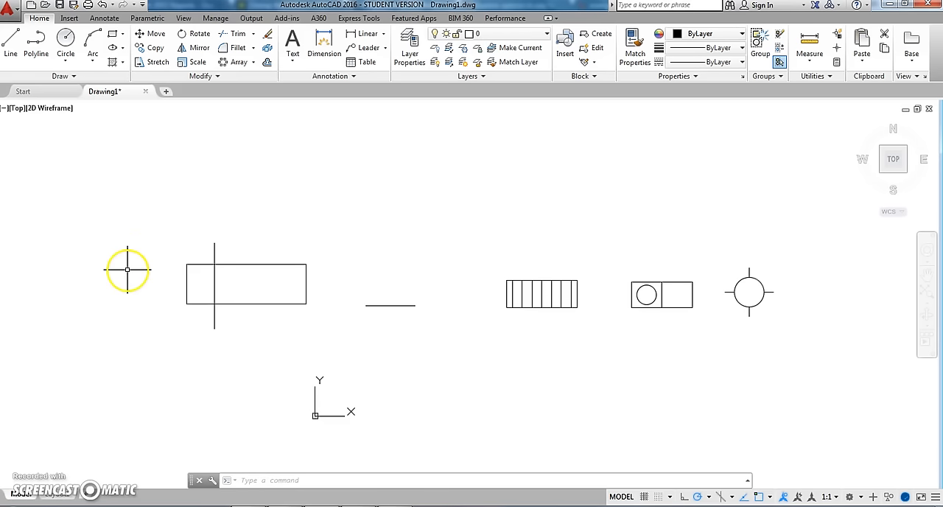
- Draw a connected chain of eleven zigzagging line segments in the empty area beside the rectangle crossed by a vertical line, and end the Line command
{"action": "middle_click_drag", "start_coordinate": [248, 265], "coordinate": [434, 284]}
{"action": "middle_click_drag", "start_coordinate": [158, 288], "coordinate": [498, 302]}
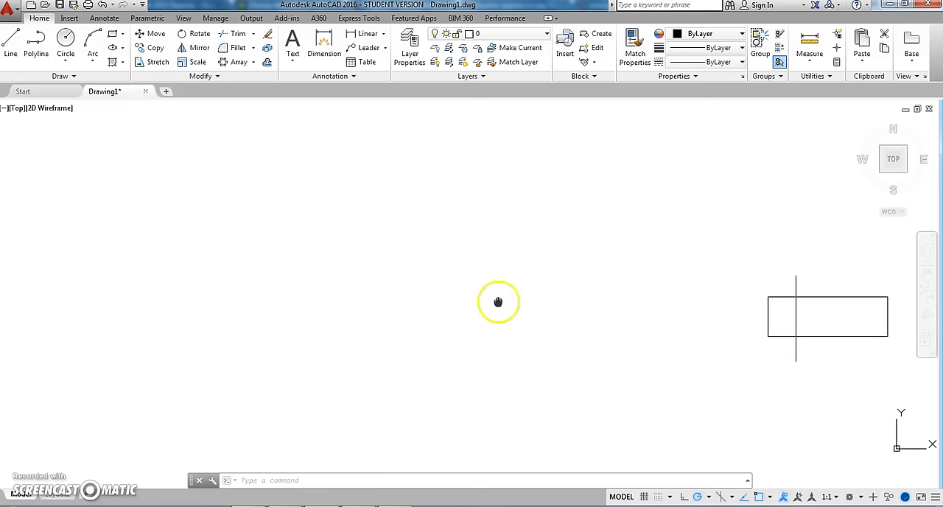
{"action": "left_click", "coordinate": [10, 54]}
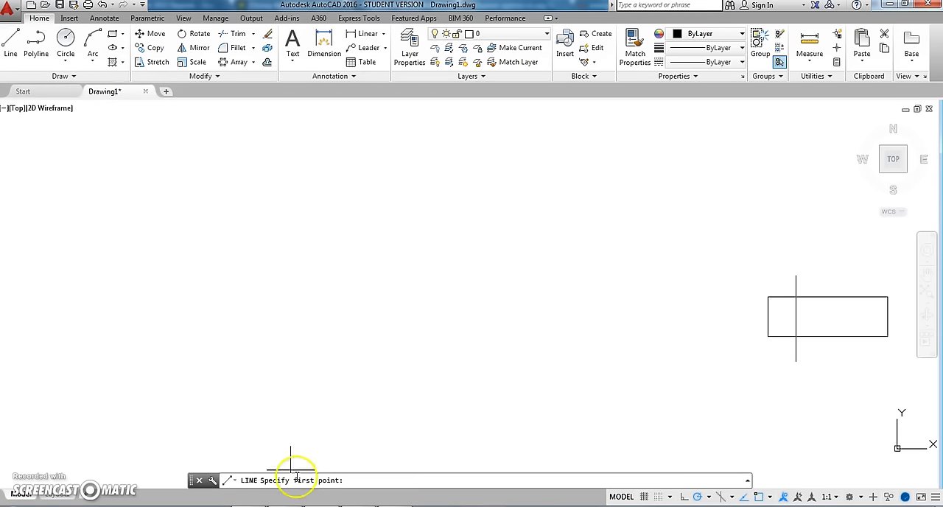
{"action": "left_click", "coordinate": [165, 310]}
{"action": "left_click", "coordinate": [234, 202]}
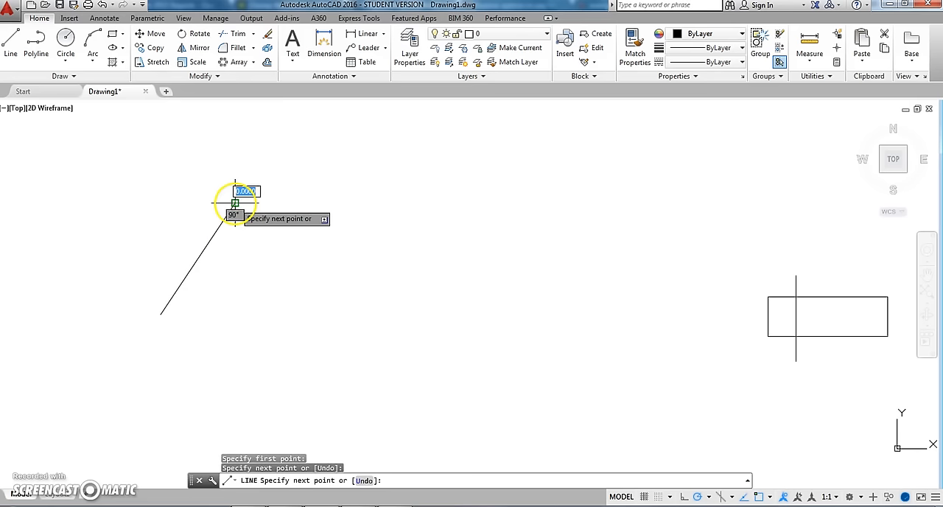
{"action": "left_click", "coordinate": [311, 202]}
{"action": "left_click", "coordinate": [343, 277]}
{"action": "left_click", "coordinate": [273, 309]}
{"action": "left_click", "coordinate": [264, 240]}
{"action": "left_click", "coordinate": [228, 302]}
{"action": "left_click", "coordinate": [289, 343]}
{"action": "left_click", "coordinate": [197, 357]}
{"action": "left_click", "coordinate": [211, 290]}
{"action": "left_click", "coordinate": [159, 339]}
{"action": "left_click", "coordinate": [252, 386]}
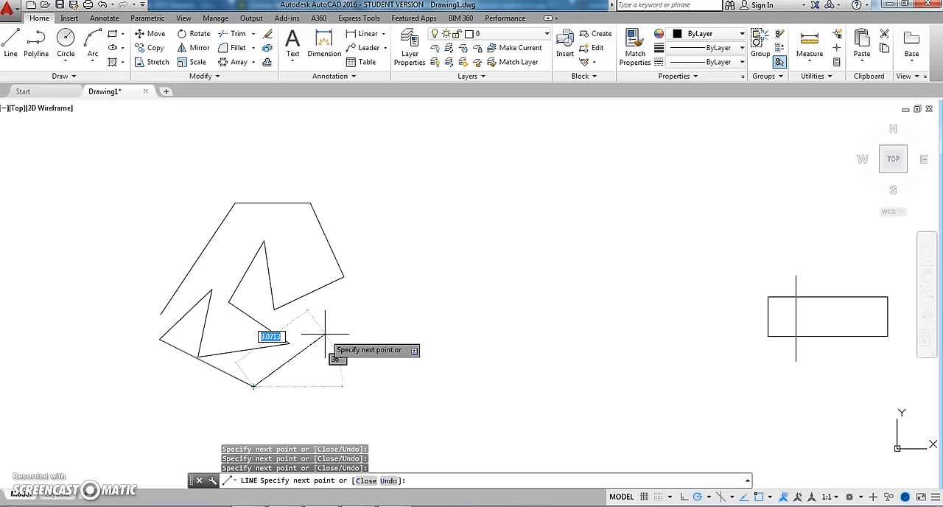
{"action": "right_click", "coordinate": [382, 255]}
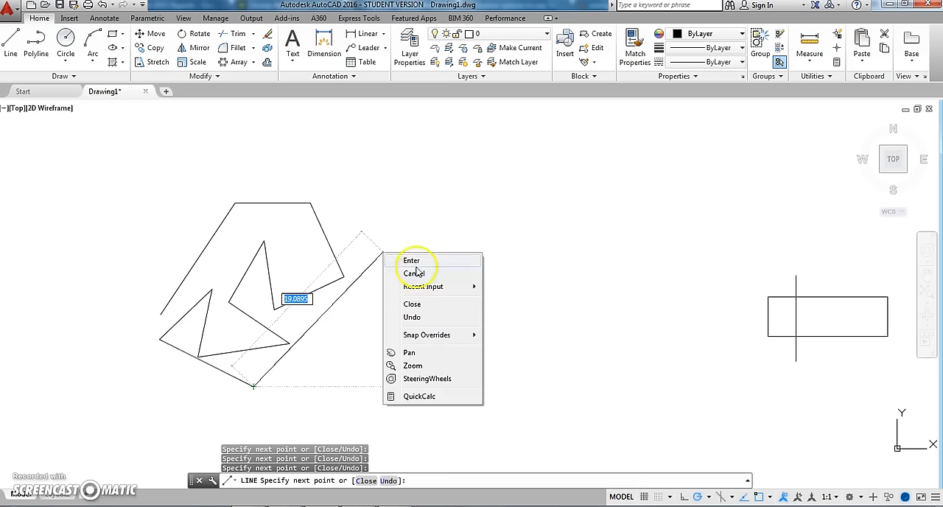
{"action": "left_click", "coordinate": [411, 260]}
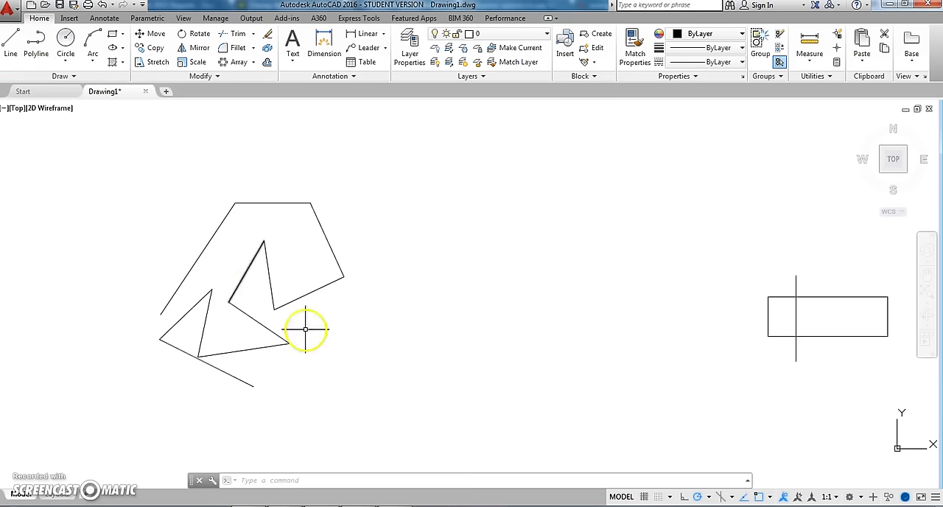
- Erase all eleven segments of the practice line chain using a crossing selection
{"action": "left_click", "coordinate": [376, 401]}
{"action": "left_click", "coordinate": [152, 195]}
{"action": "key", "text": "Delete"}
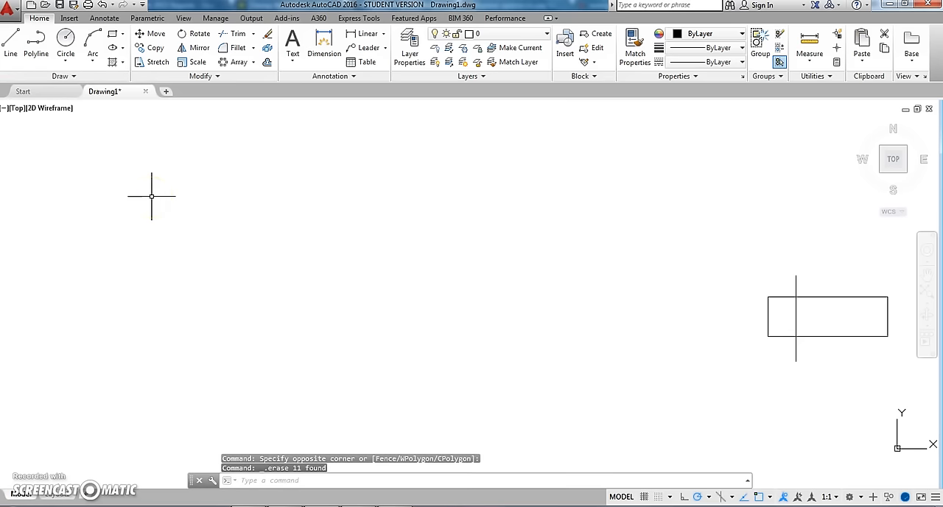
- Draw an open zigzag of four connected line segments in the empty area, and exit the Line command
{"action": "left_click", "coordinate": [10, 47]}
{"action": "left_click", "coordinate": [126, 249]}
{"action": "left_click", "coordinate": [308, 214]}
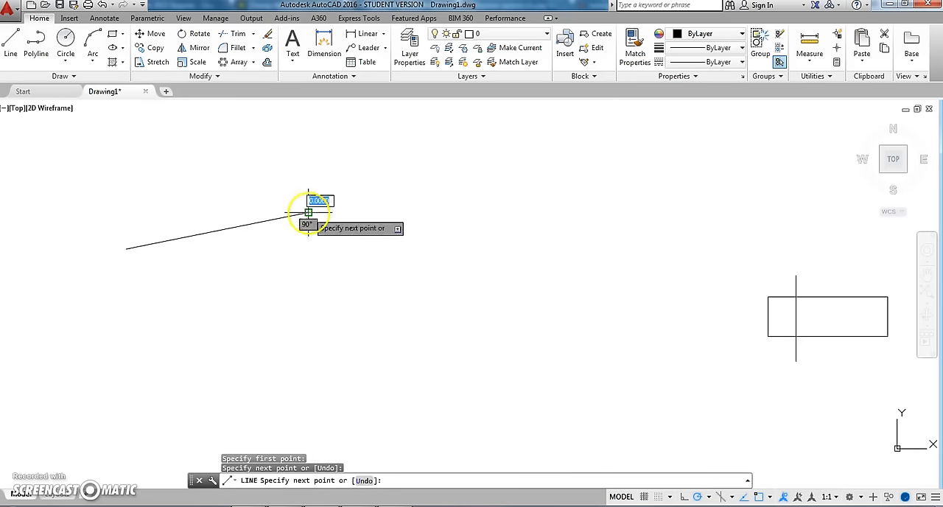
{"action": "left_click", "coordinate": [201, 311]}
{"action": "left_click", "coordinate": [177, 332]}
{"action": "left_click", "coordinate": [393, 331]}
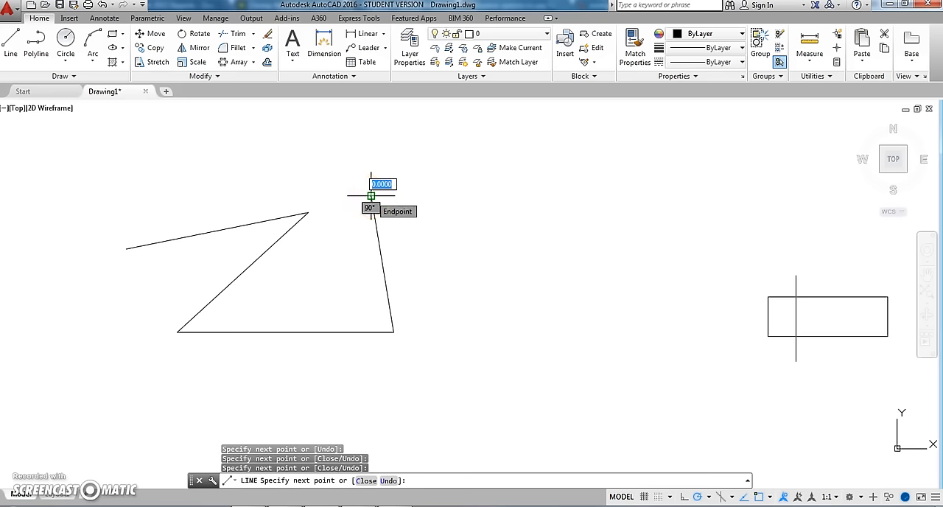
{"action": "left_click", "coordinate": [371, 196]}
{"action": "key", "text": "Escape"}
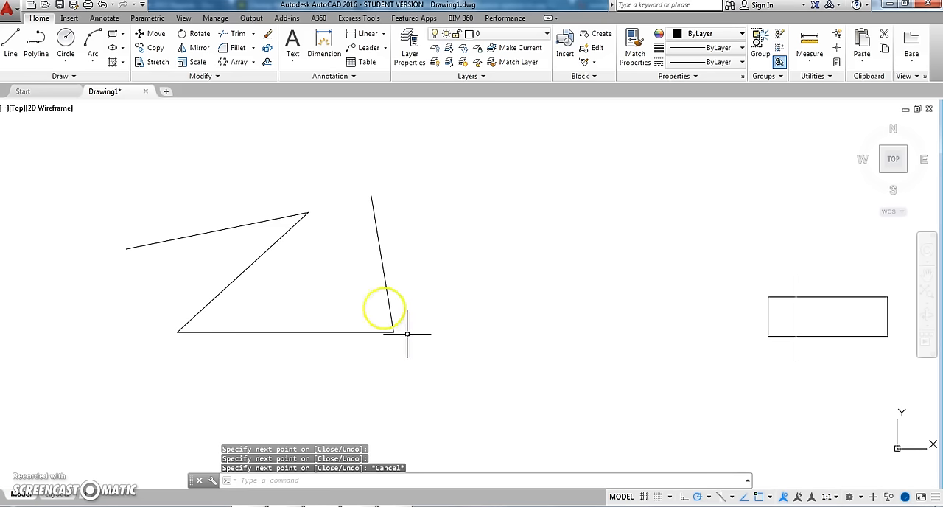
- Erase the four-segment zigzag using a crossing selection around it
{"action": "left_click", "coordinate": [433, 360]}
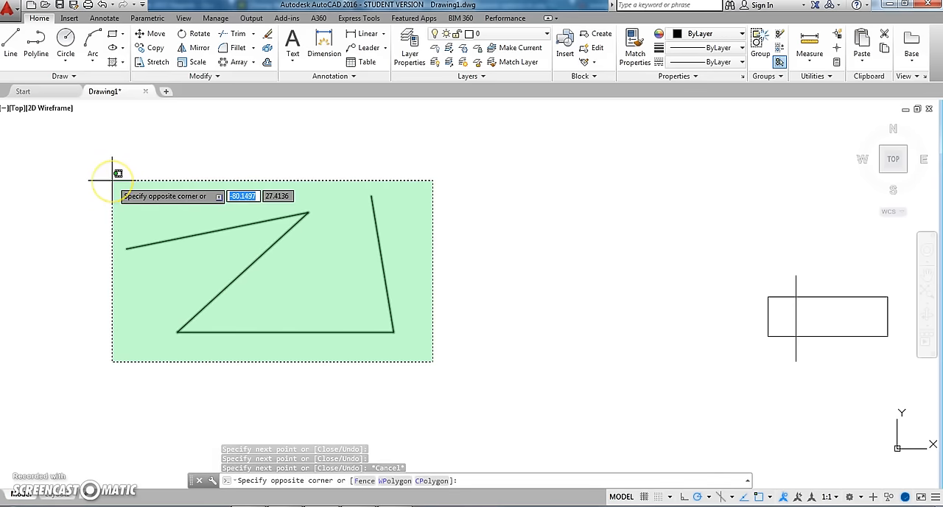
{"action": "left_click", "coordinate": [112, 179]}
{"action": "key", "text": "Delete"}
- Trim the vertical line's ends above and below the rectangle, using all objects as cutting edges
{"action": "mouse_move", "coordinate": [612, 358]}
{"action": "middle_mouse_down"}
{"action": "mouse_move", "coordinate": [211, 299]}
{"action": "mouse_move", "coordinate": [3, 302]}
{"action": "mouse_move", "coordinate": [180, 302]}
{"action": "middle_mouse_up"}
{"action": "scroll", "coordinate": [212, 306], "scroll_direction": "up", "scroll_amount": 4}
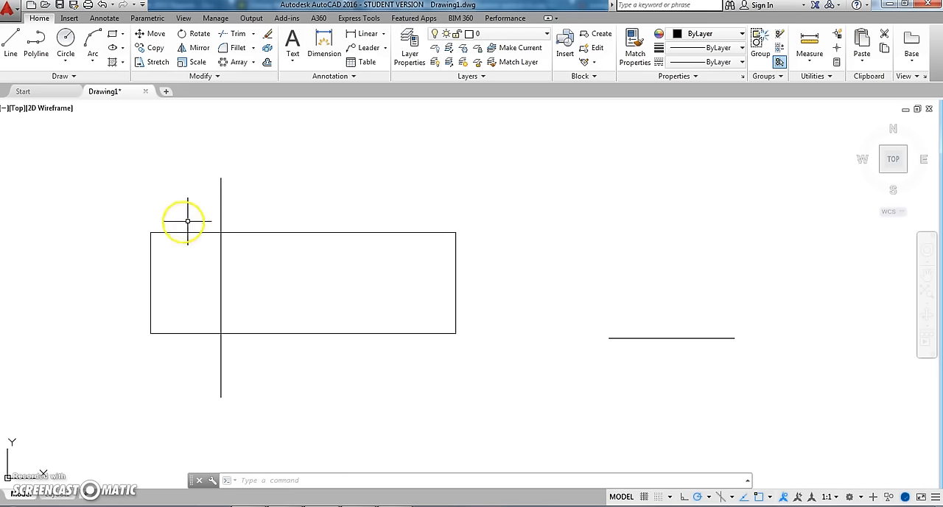
{"action": "middle_click_drag", "start_coordinate": [191, 219], "coordinate": [219, 209]}
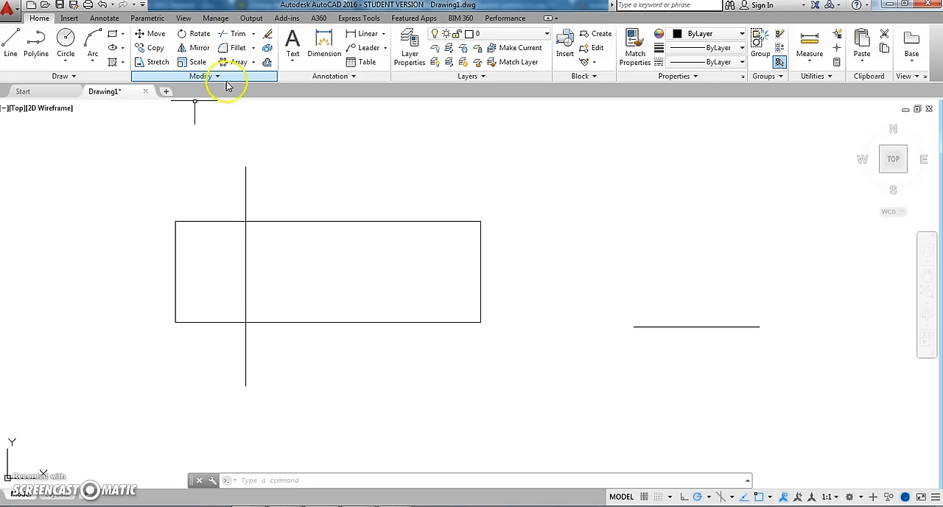
{"action": "left_click", "coordinate": [237, 33]}
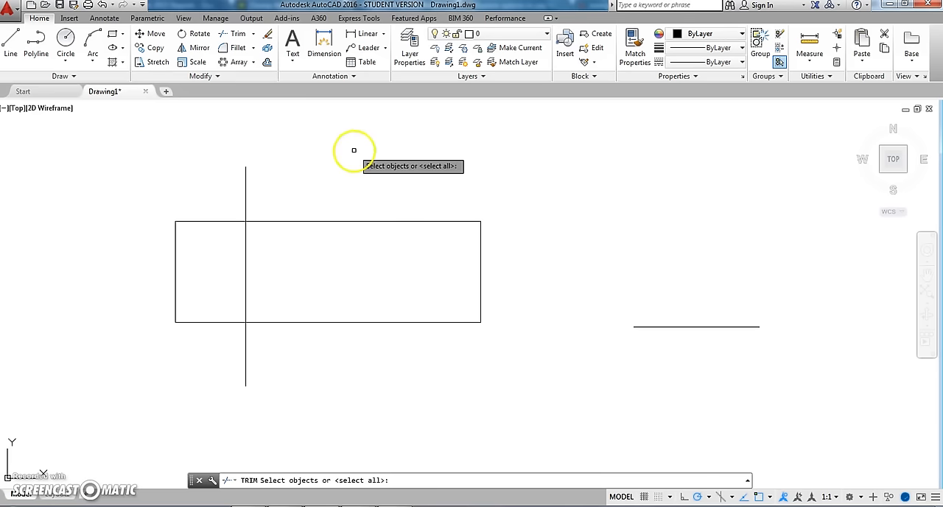
{"action": "key", "text": "Return"}
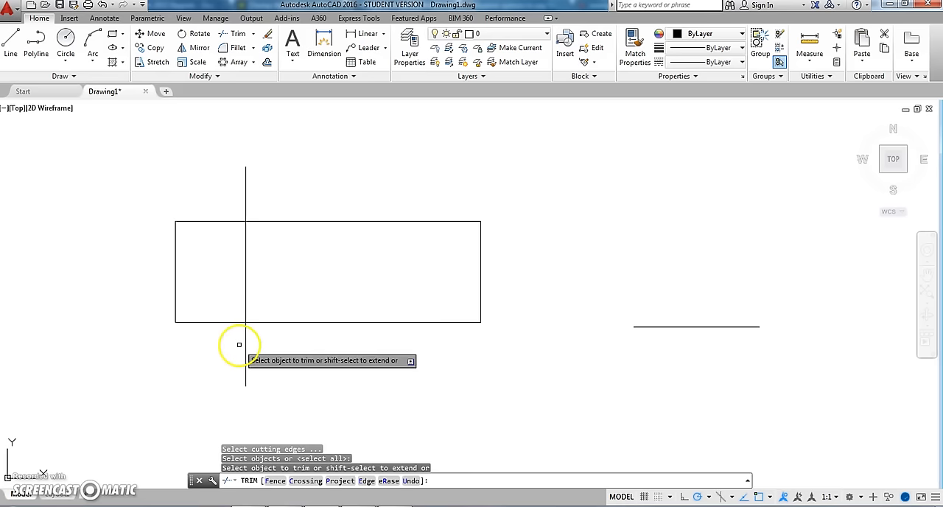
{"action": "left_click", "coordinate": [246, 184]}
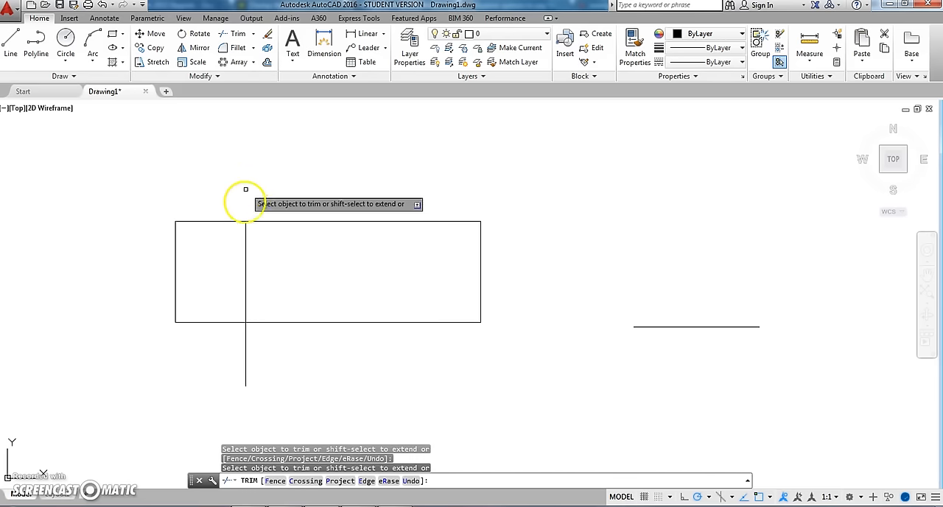
{"action": "left_click", "coordinate": [247, 342]}
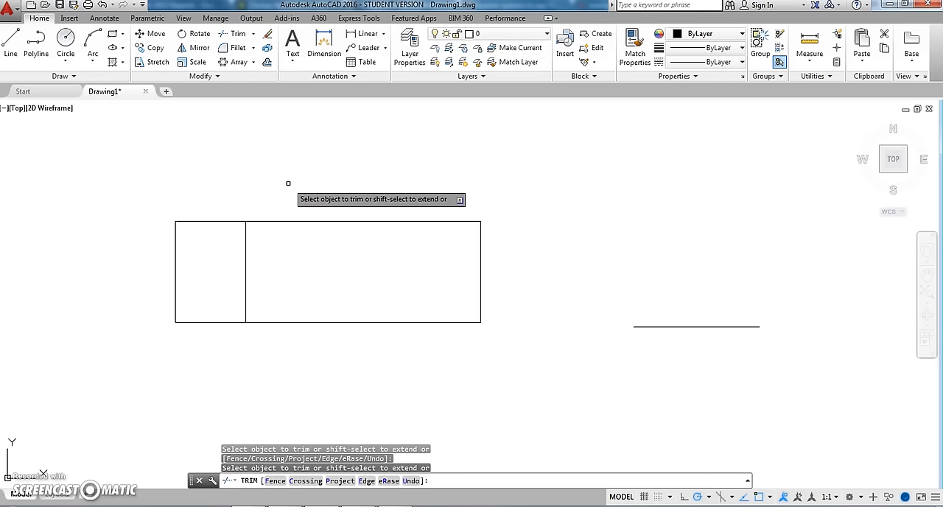
{"action": "key", "text": "Escape"}
- Offset the single horizontal line upward by a distance of 2, and exit the Offset command
{"action": "mouse_move", "coordinate": [553, 304]}
{"action": "middle_mouse_down"}
{"action": "mouse_move", "coordinate": [362, 302]}
{"action": "mouse_move", "coordinate": [179, 319]}
{"action": "middle_mouse_up"}
{"action": "scroll", "coordinate": [301, 361], "scroll_direction": "up", "scroll_amount": 2}
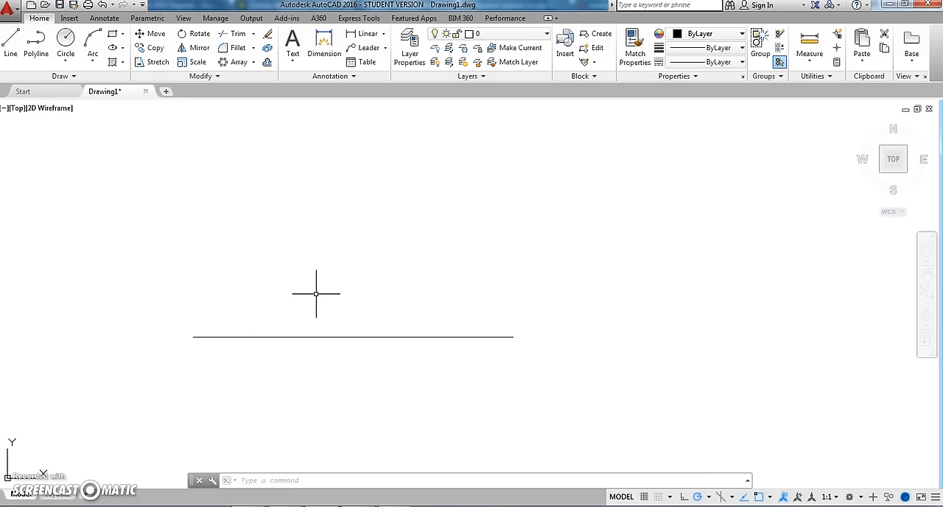
{"action": "left_click", "coordinate": [266, 63]}
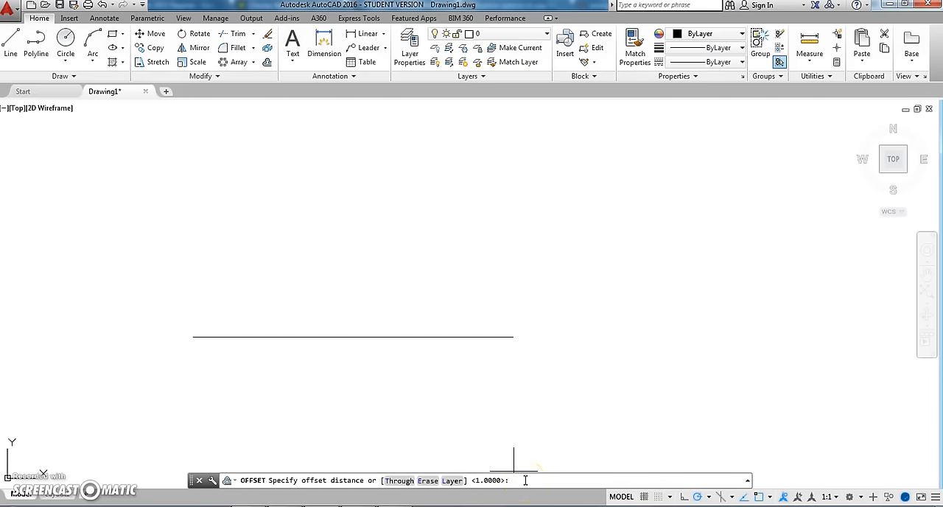
{"action": "key", "text": "Return"}
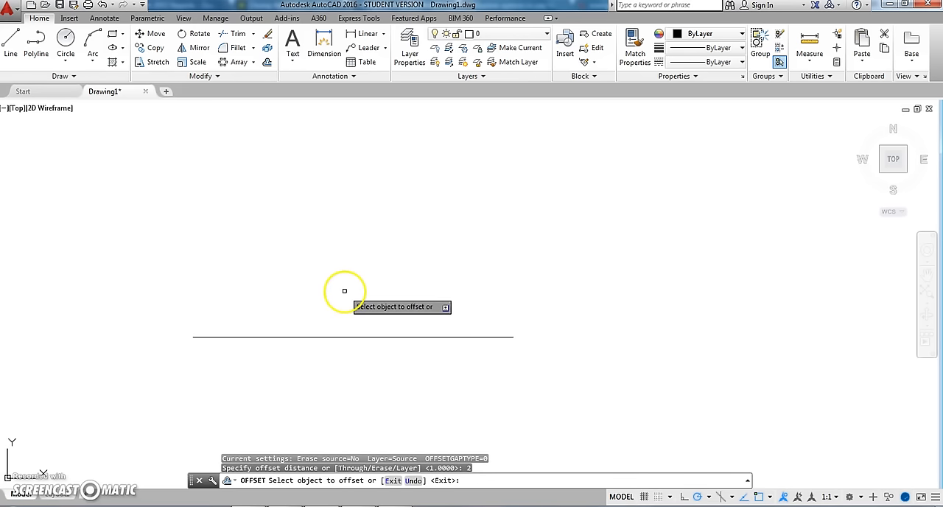
{"action": "left_click", "coordinate": [352, 337]}
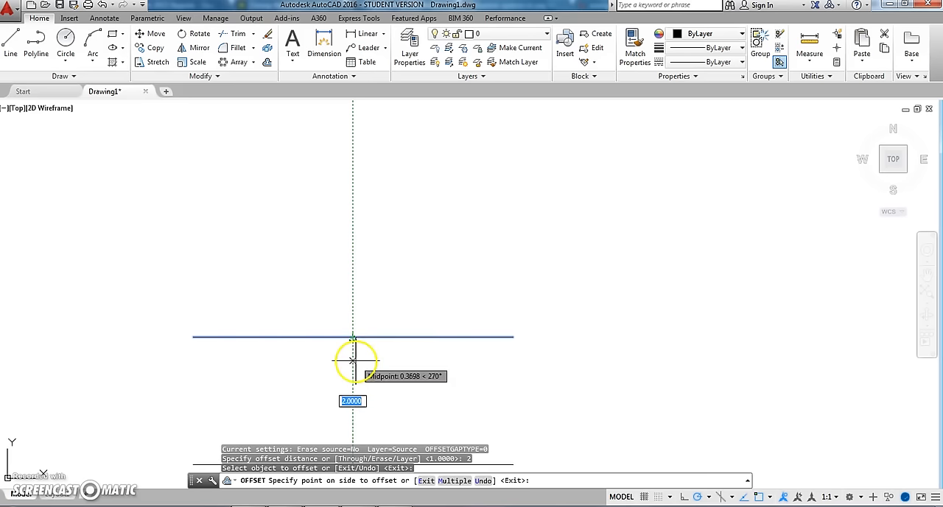
{"action": "scroll", "coordinate": [354, 302], "scroll_direction": "down", "scroll_amount": 5}
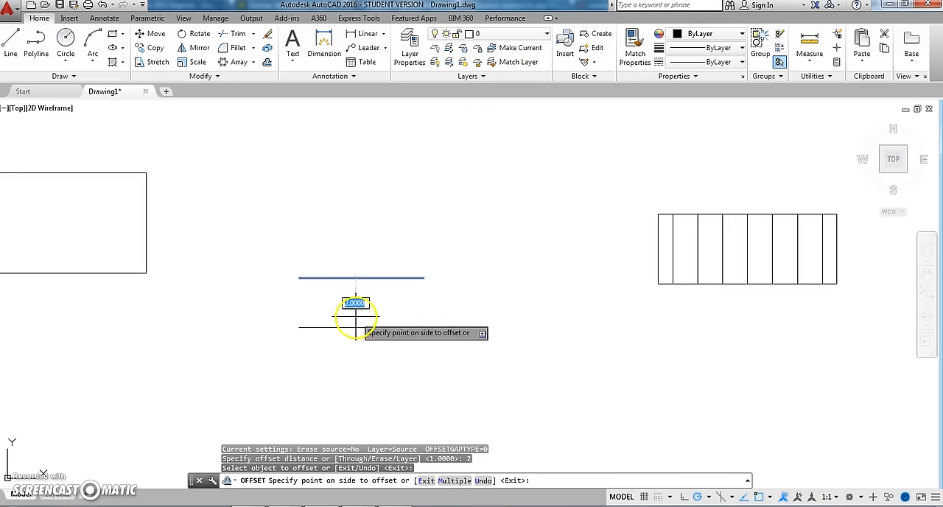
{"action": "left_click", "coordinate": [360, 259]}
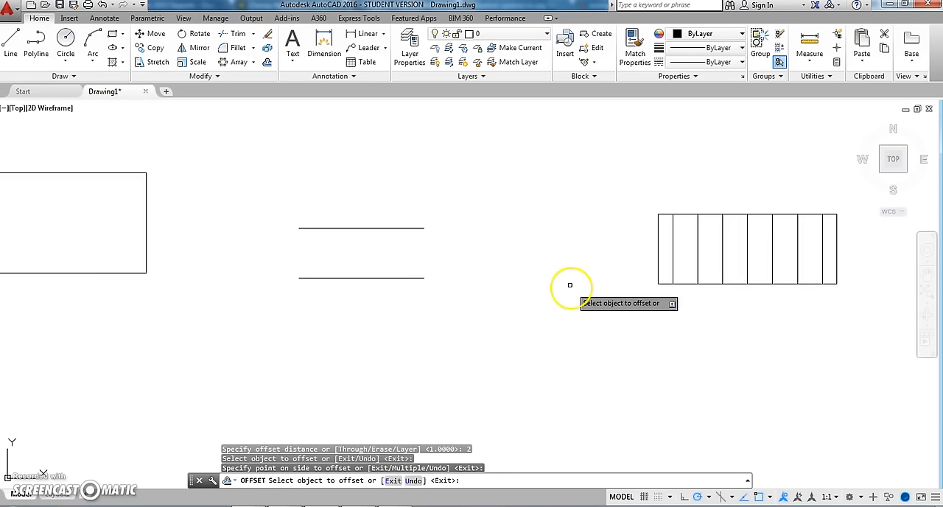
{"action": "middle_click_drag", "start_coordinate": [553, 280], "coordinate": [261, 299]}
{"action": "scroll", "coordinate": [410, 284], "scroll_direction": "up", "scroll_amount": 4}
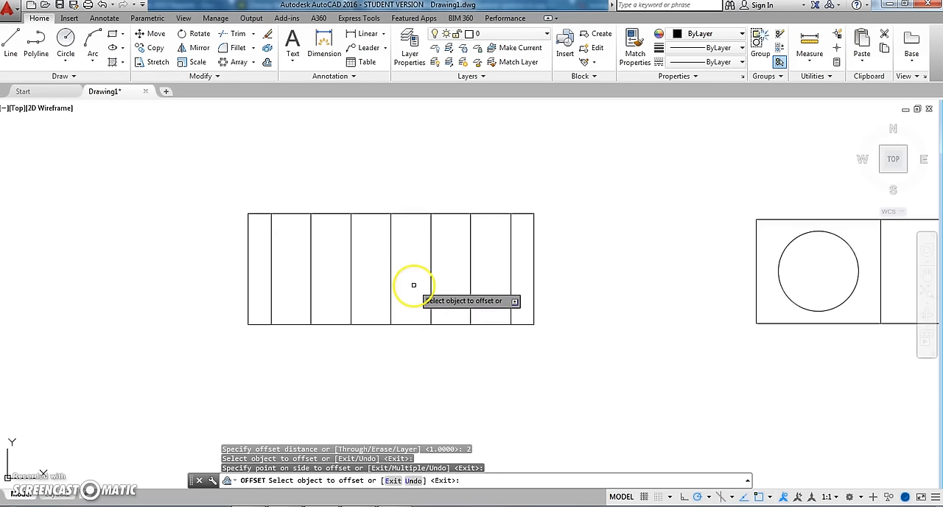
{"action": "scroll", "coordinate": [401, 316], "scroll_direction": "down", "scroll_amount": 2}
{"action": "key", "text": "Escape"}
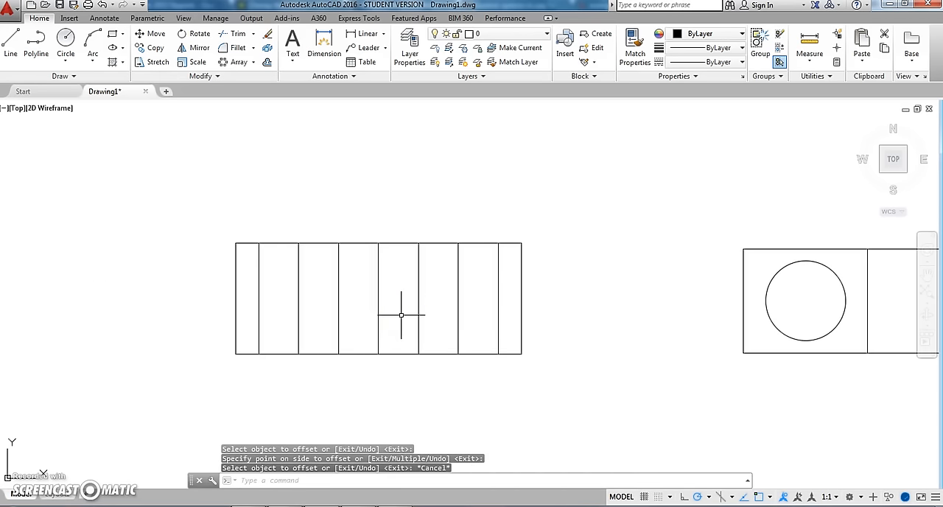
- Select the rectangle with the vertical dividers and all its contents with an enclosing window, and clear the selection
{"action": "scroll", "coordinate": [399, 302], "scroll_direction": "up", "scroll_amount": 2}
{"action": "middle_click_drag", "start_coordinate": [396, 302], "coordinate": [404, 303]}
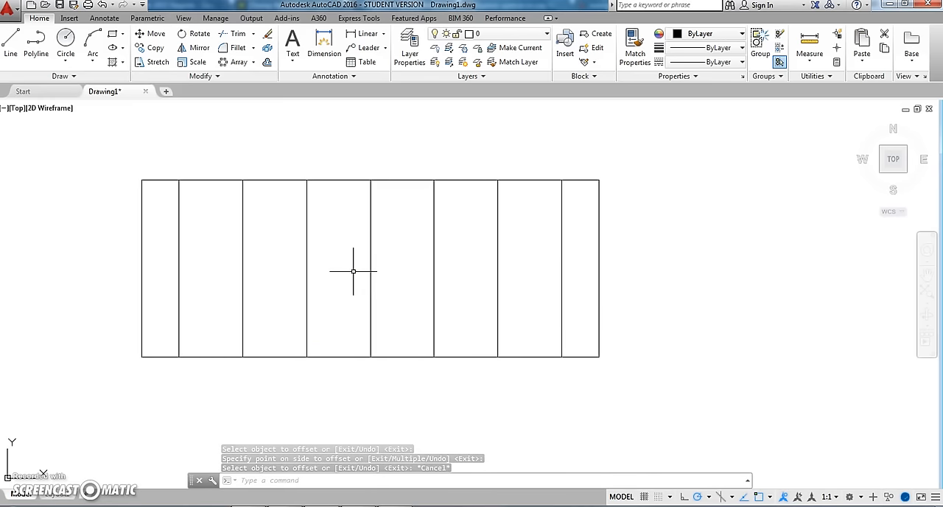
{"action": "middle_click_drag", "start_coordinate": [355, 274], "coordinate": [366, 269]}
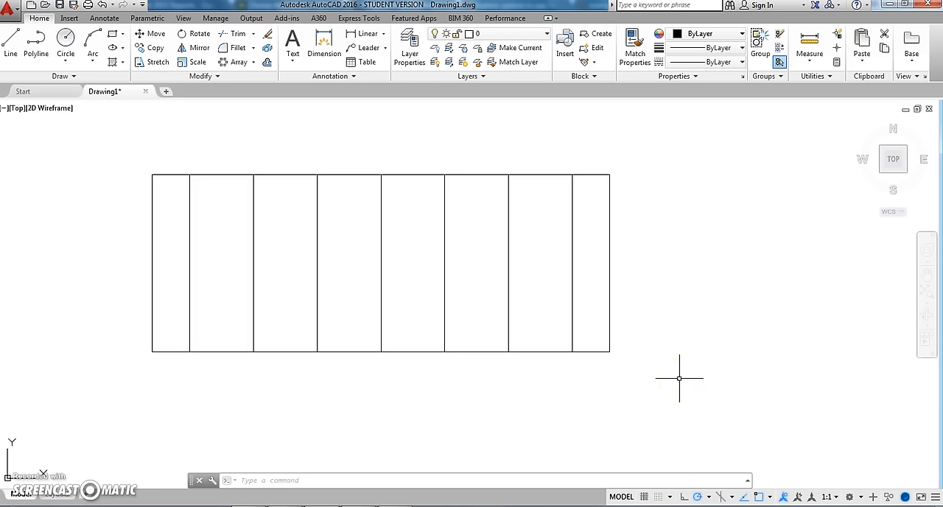
{"action": "left_click", "coordinate": [626, 352]}
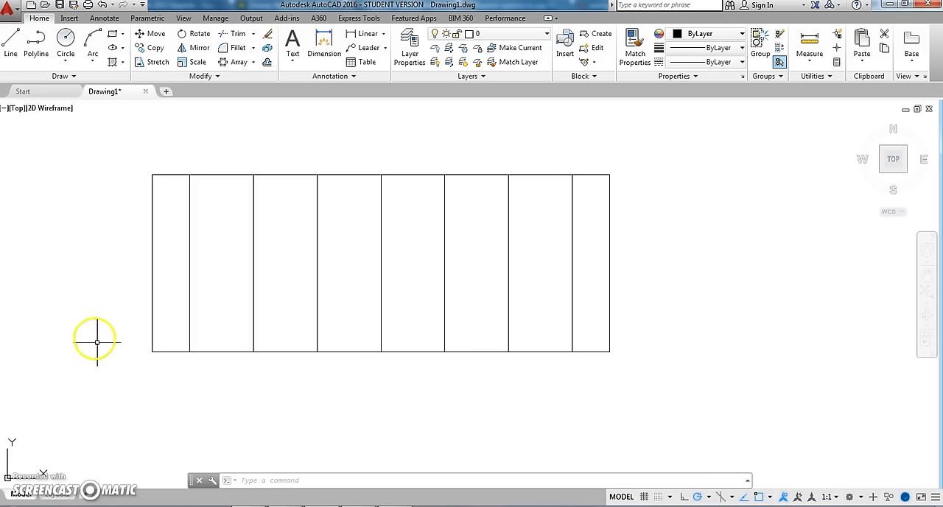
{"action": "left_click", "coordinate": [111, 360]}
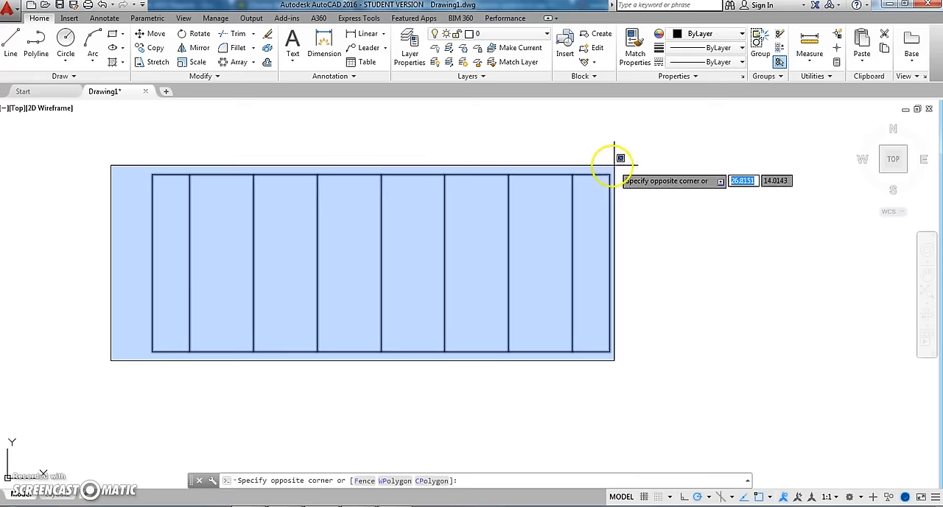
{"action": "left_click", "coordinate": [638, 163]}
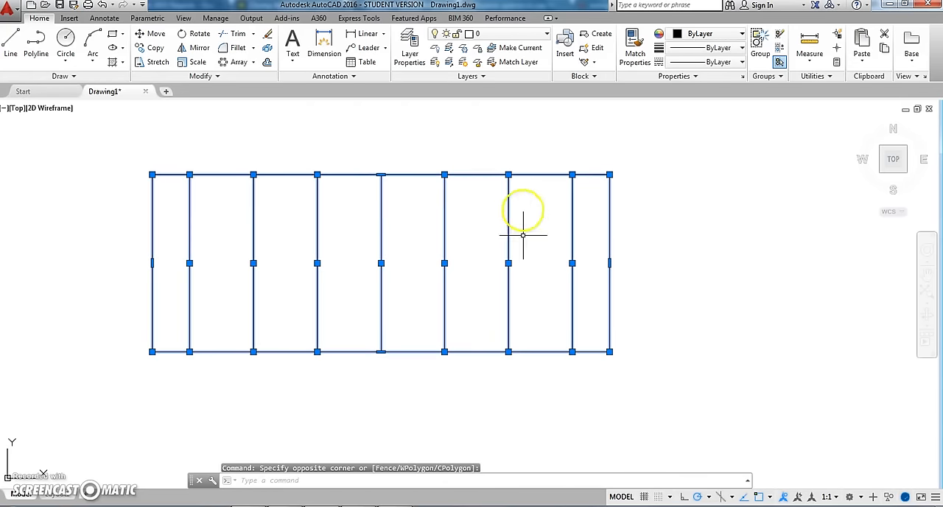
{"action": "key", "text": "Escape"}
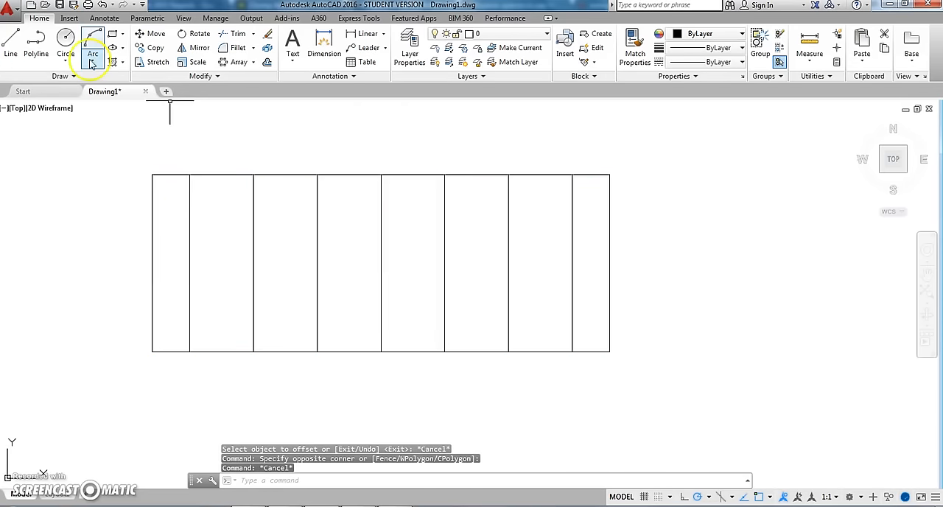
- Window-select only the three leftmost inner vertical lines of the divided rectangle
{"action": "left_click", "coordinate": [107, 376]}
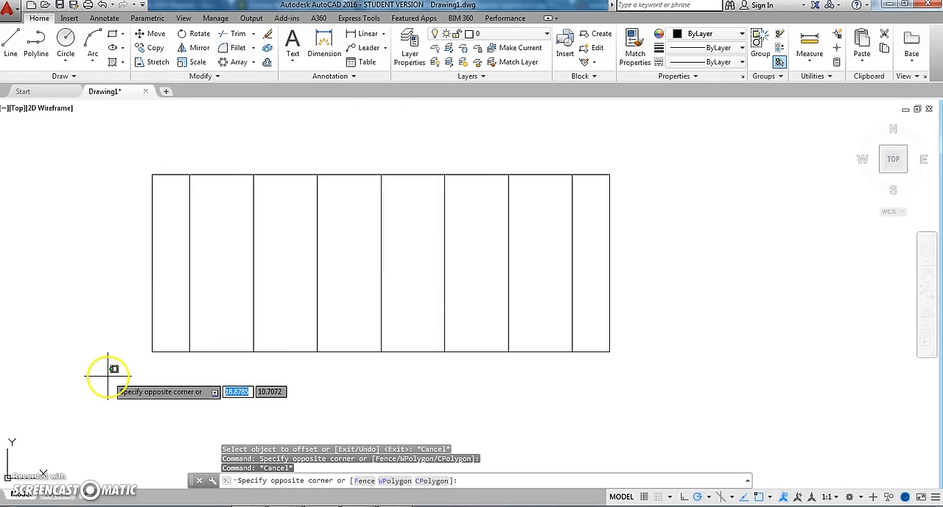
{"action": "left_click", "coordinate": [362, 161]}
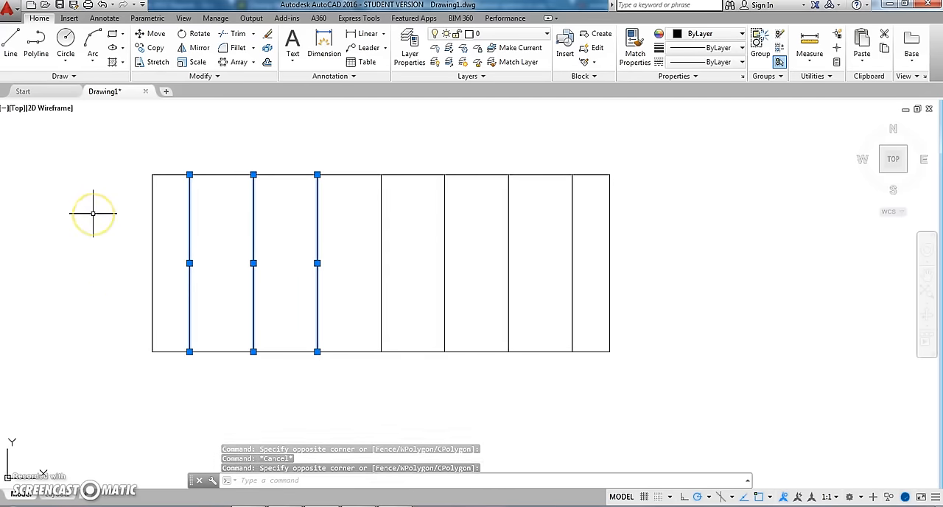
- Select the divided rectangle and its inner vertical lines with a crossing window over its lower part, and clear the selection
{"action": "key", "text": "Escape"}
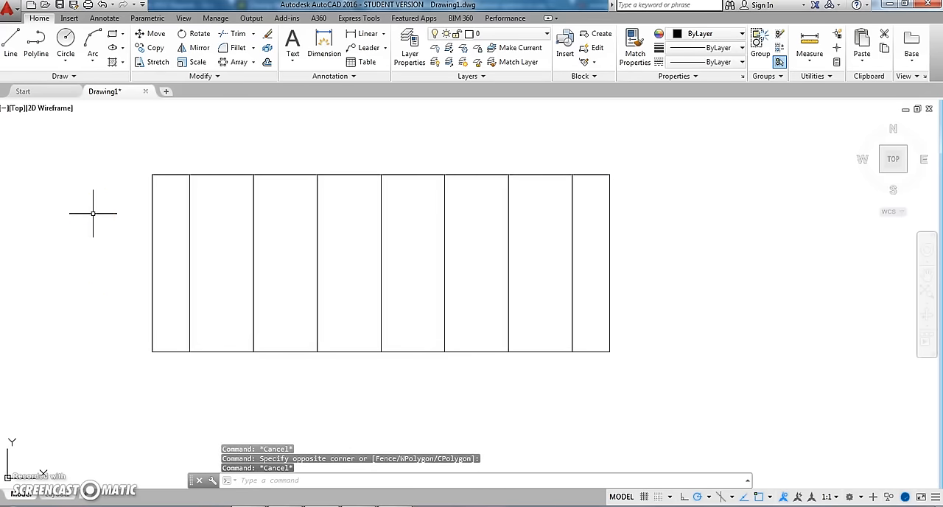
{"action": "left_click", "coordinate": [638, 364]}
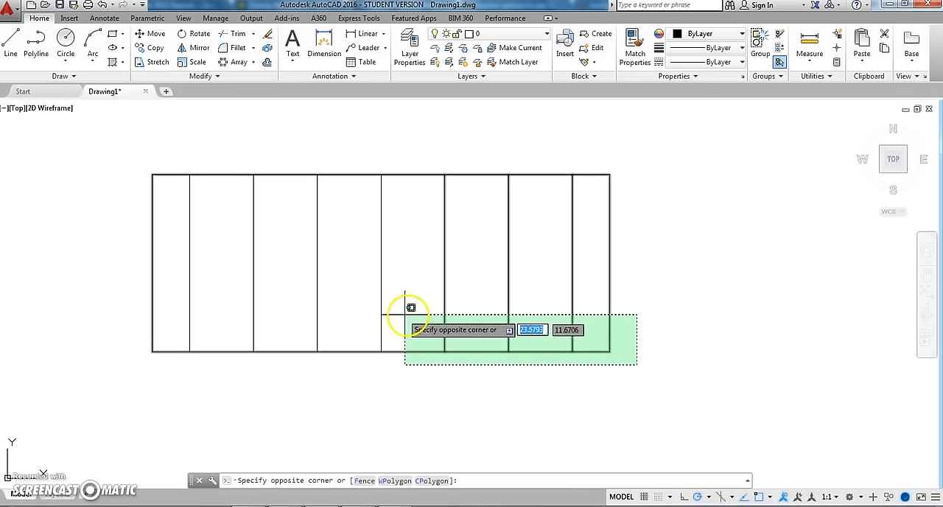
{"action": "left_click", "coordinate": [122, 306]}
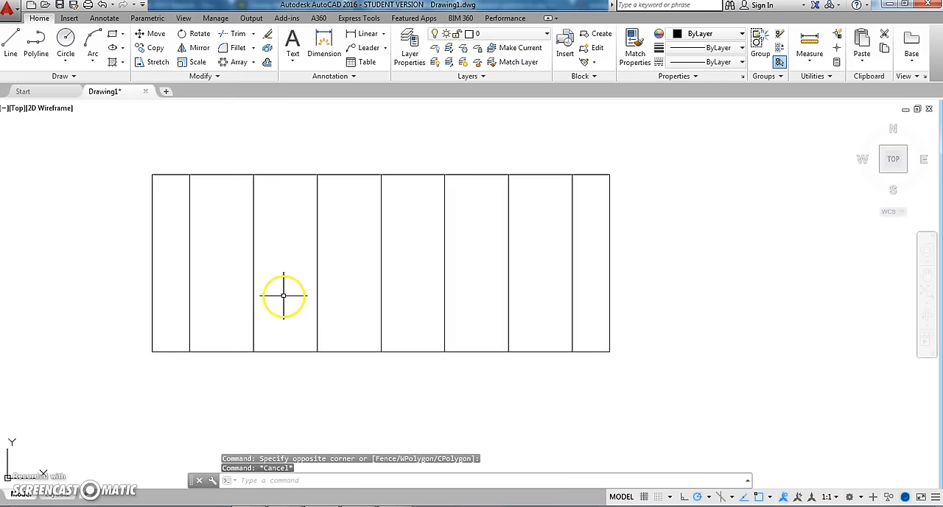
- Try to move the circle in the two-part rectangle from its uppermost point with object snap off, cancel, and turn object snap on again
{"action": "middle_click_drag", "start_coordinate": [294, 302], "coordinate": [3, 328]}
{"action": "middle_click_drag", "start_coordinate": [526, 343], "coordinate": [210, 341]}
{"action": "mouse_move", "coordinate": [400, 324]}
{"action": "middle_mouse_down"}
{"action": "mouse_move", "coordinate": [370, 324]}
{"action": "mouse_move", "coordinate": [403, 321]}
{"action": "middle_mouse_up"}
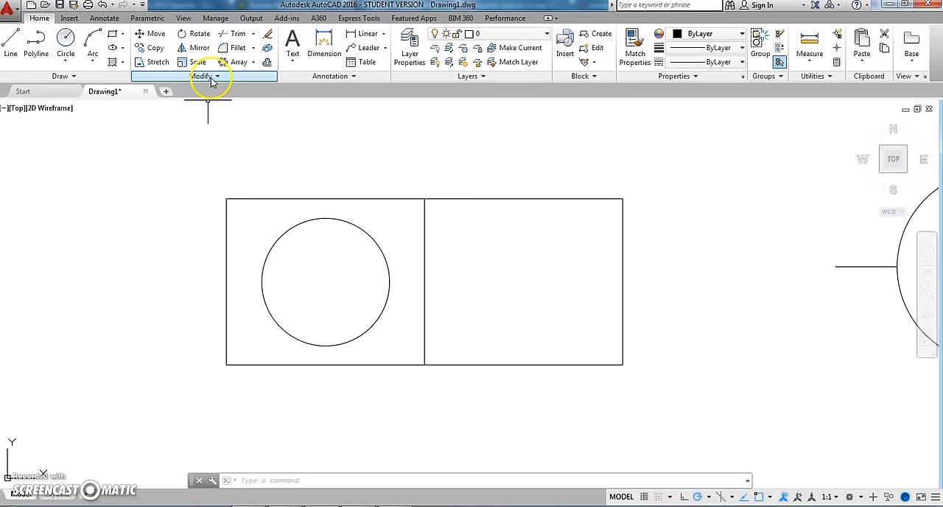
{"action": "left_click", "coordinate": [161, 36]}
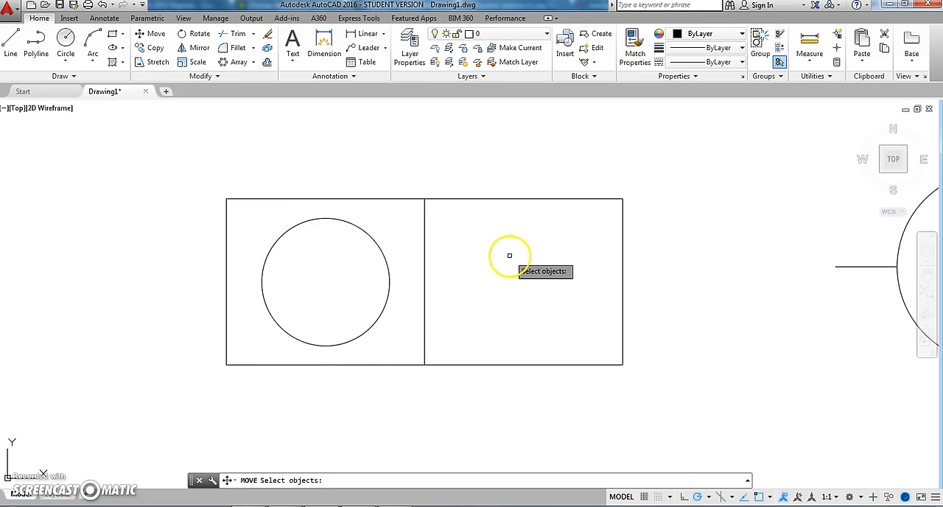
{"action": "left_click", "coordinate": [270, 237]}
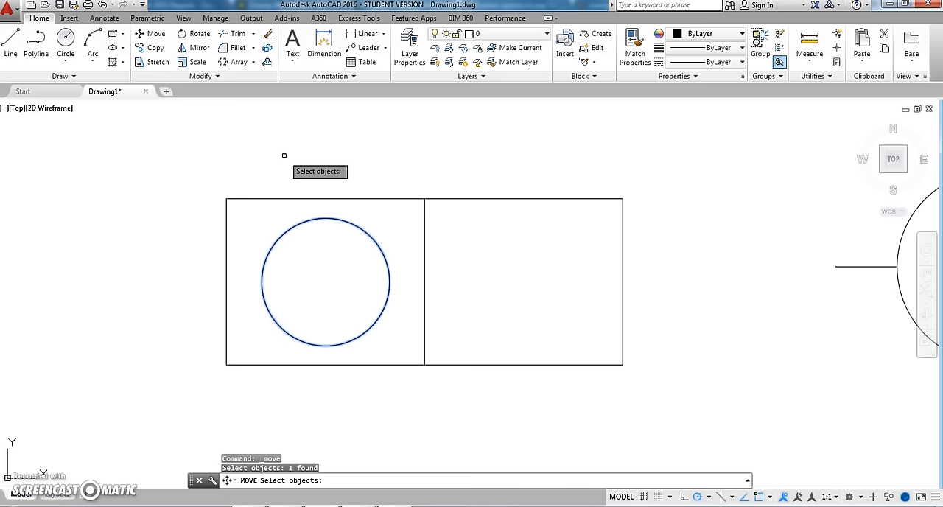
{"action": "key", "text": "Return"}
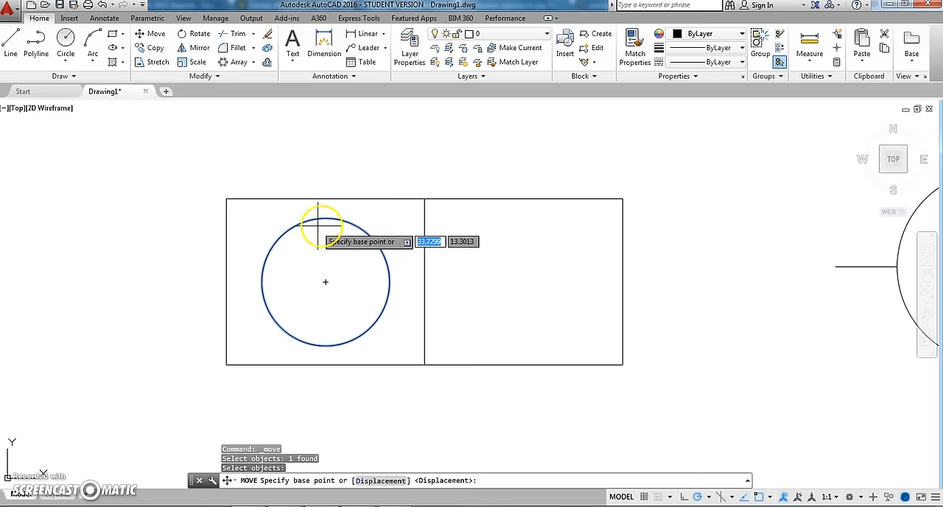
{"action": "left_click", "coordinate": [762, 497]}
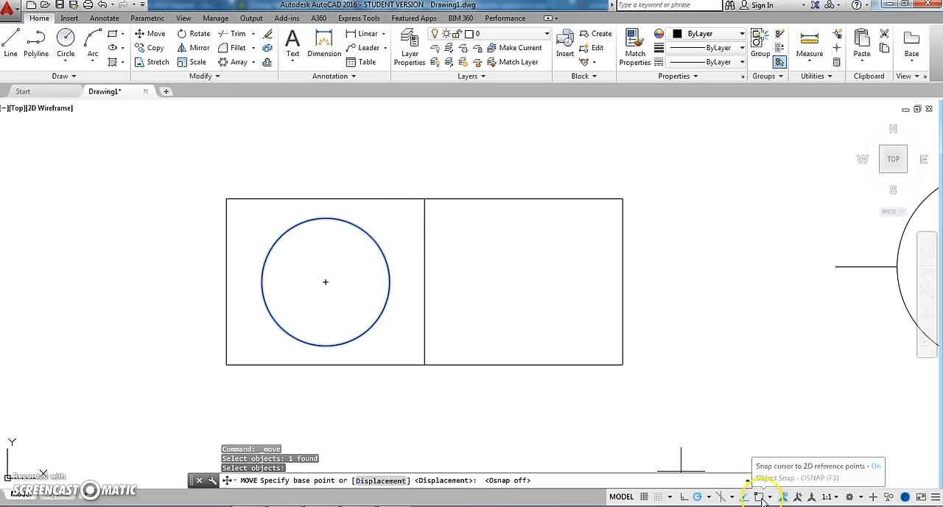
{"action": "left_click", "coordinate": [325, 219]}
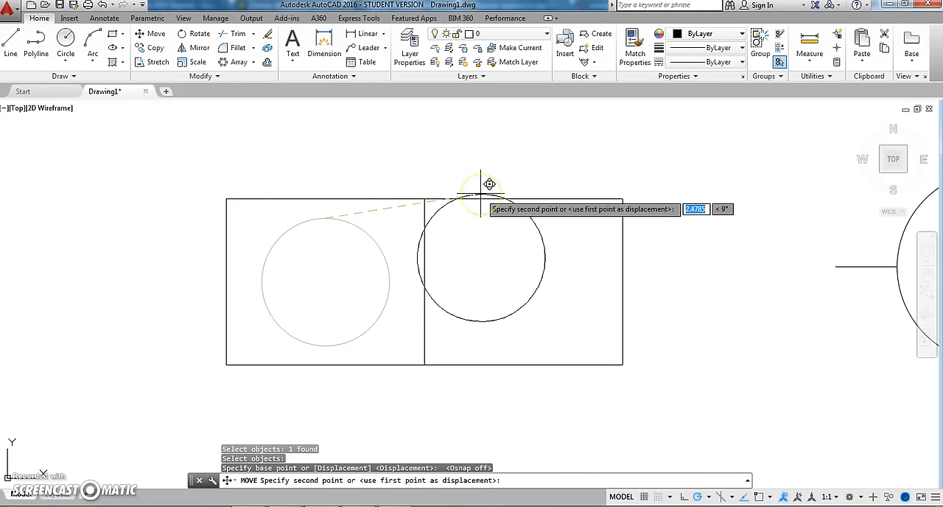
{"action": "key", "text": "Escape"}
{"action": "left_click", "coordinate": [758, 497]}
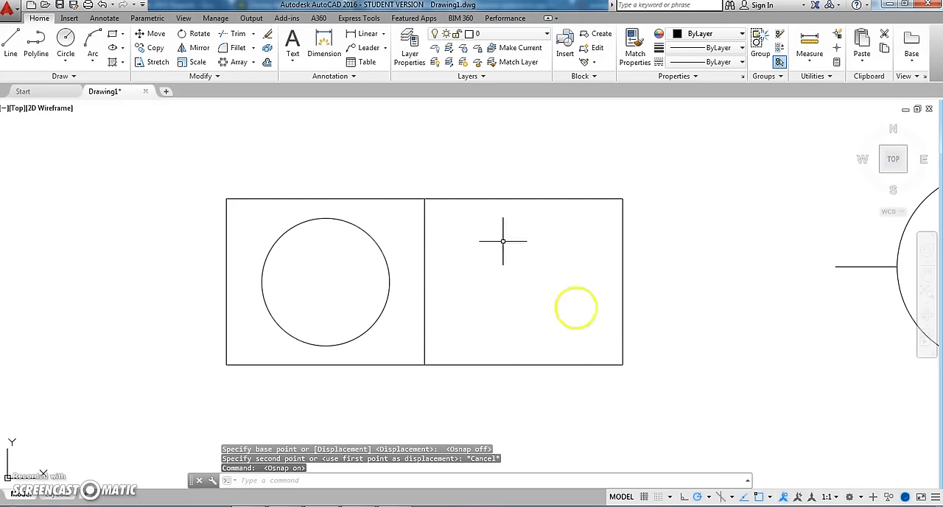
- Move the circle about 3.14 units horizontally to the right using a base point outside the rectangle, and undo the move
{"action": "left_click", "coordinate": [147, 33]}
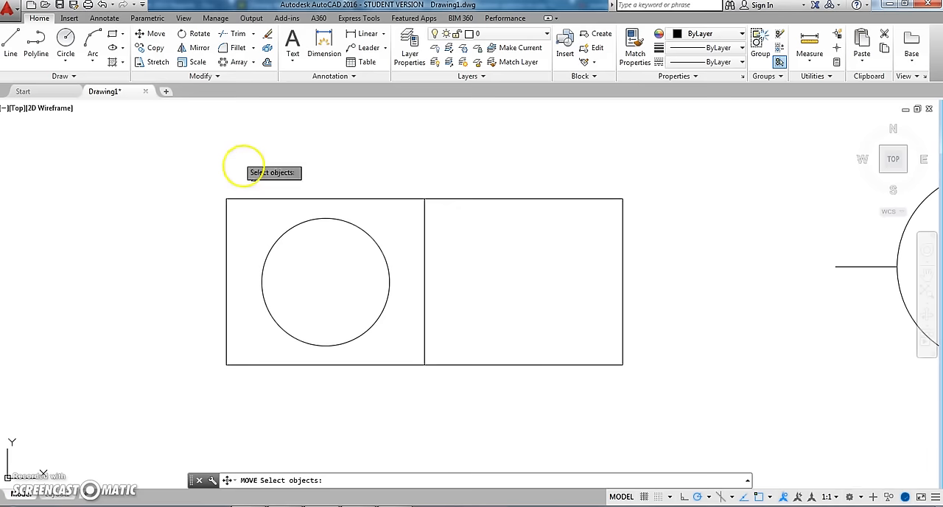
{"action": "left_click", "coordinate": [280, 236]}
{"action": "key", "text": "Return"}
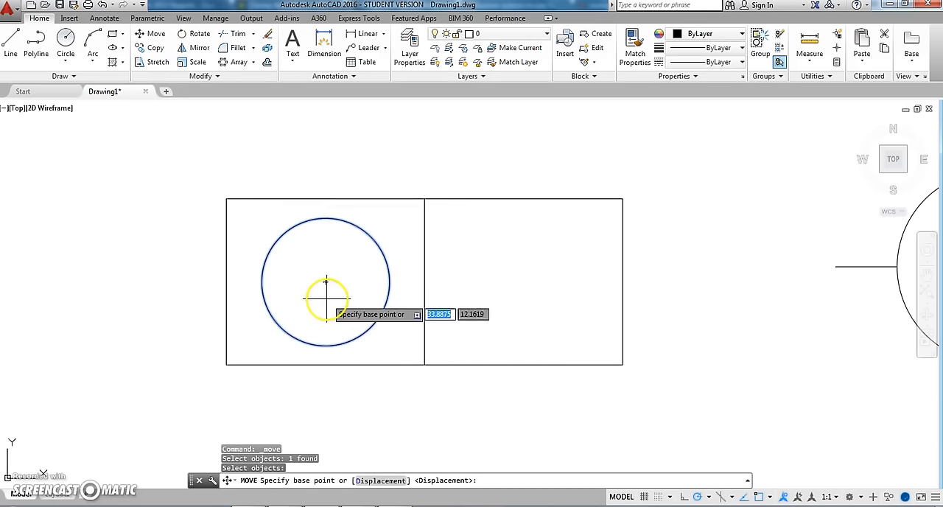
{"action": "left_click", "coordinate": [98, 174]}
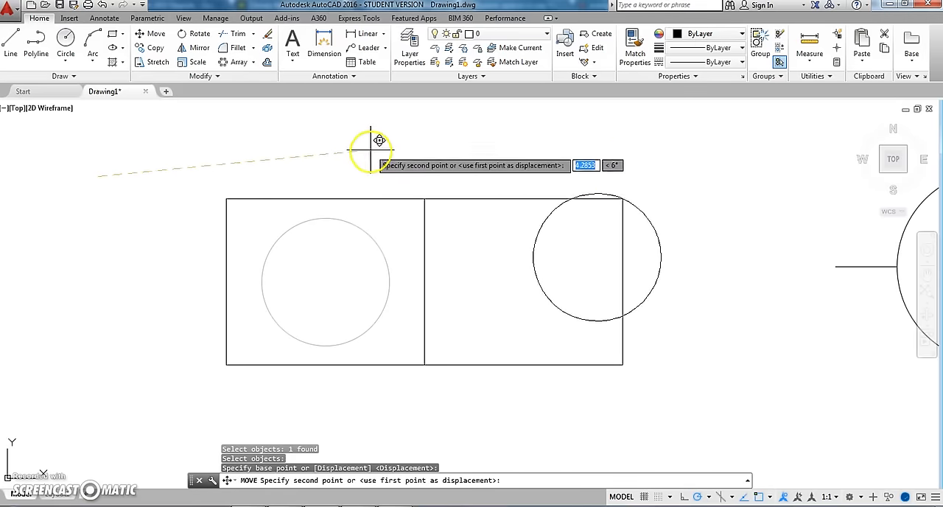
{"action": "left_click", "coordinate": [299, 175]}
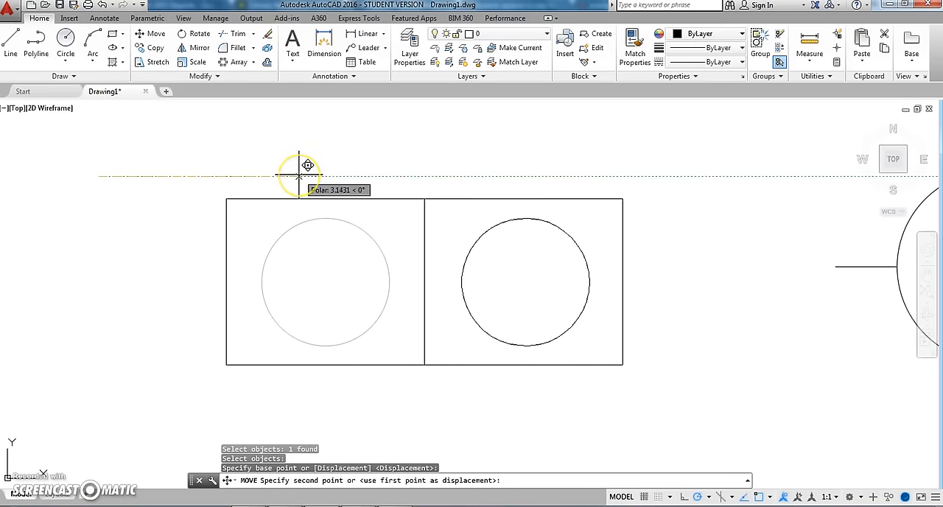
{"action": "left_click", "coordinate": [299, 175]}
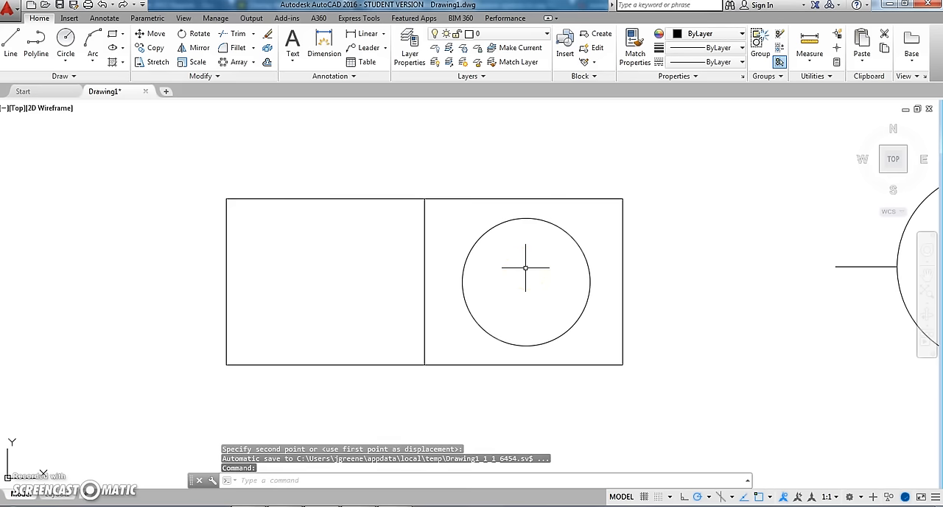
{"action": "key", "text": "ctrl+z"}
- Move the circle horizontally from its center into the right half of the two-part rectangle
{"action": "left_click", "coordinate": [154, 34]}
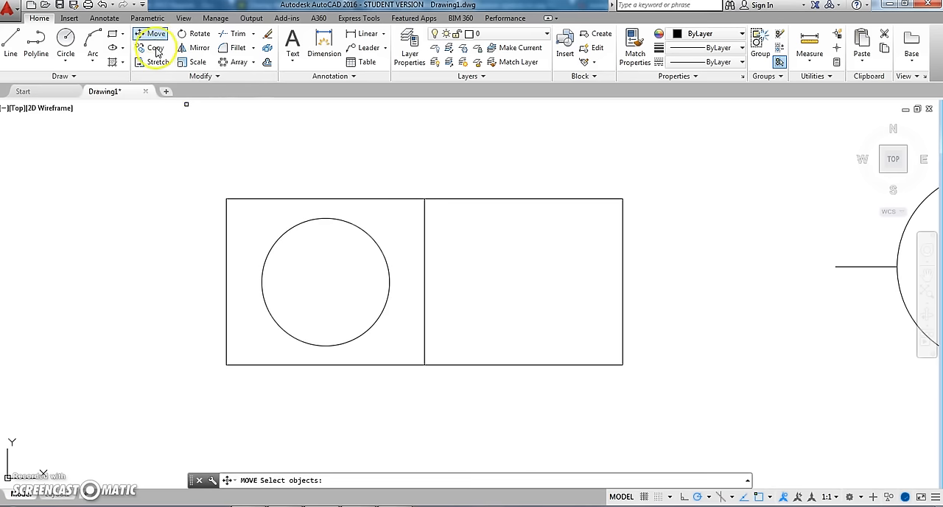
{"action": "left_click", "coordinate": [308, 220]}
{"action": "right_click", "coordinate": [338, 134]}
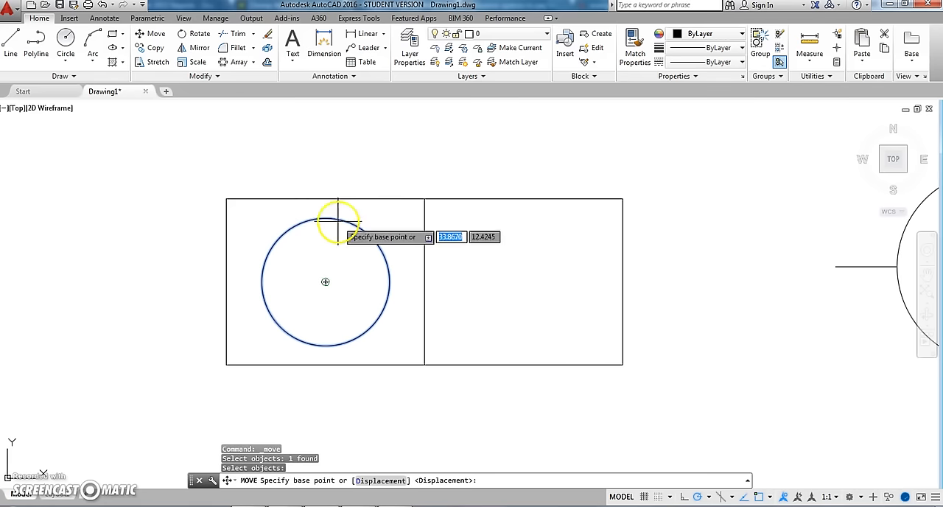
{"action": "left_click", "coordinate": [325, 282]}
{"action": "left_click", "coordinate": [536, 281]}
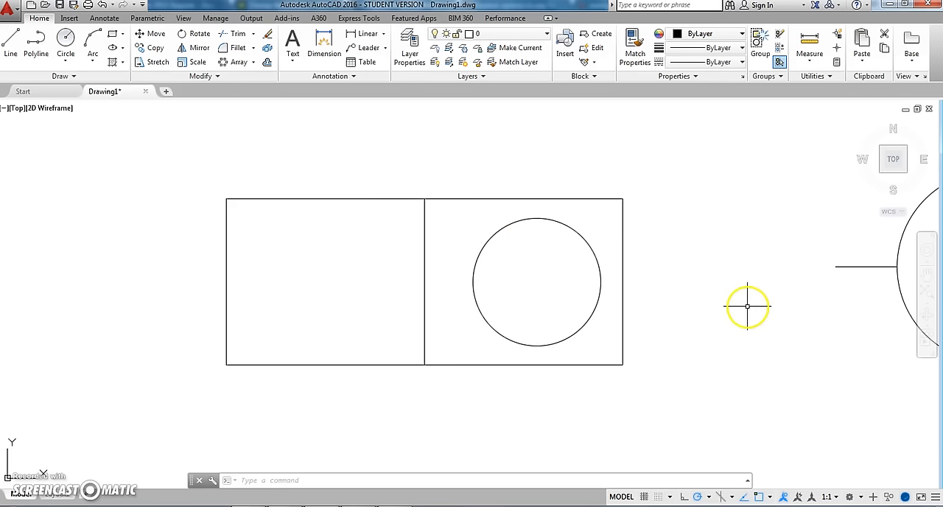
- Start the Multiline Text command for a label beside the circle with the four radiating lines
{"action": "middle_click_drag", "start_coordinate": [744, 301], "coordinate": [172, 307]}
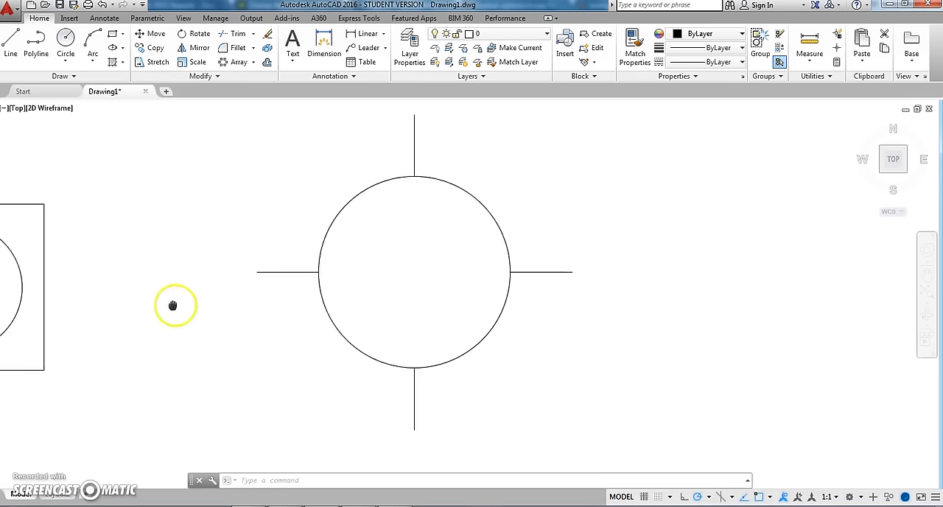
{"action": "middle_click_drag", "start_coordinate": [343, 287], "coordinate": [405, 294]}
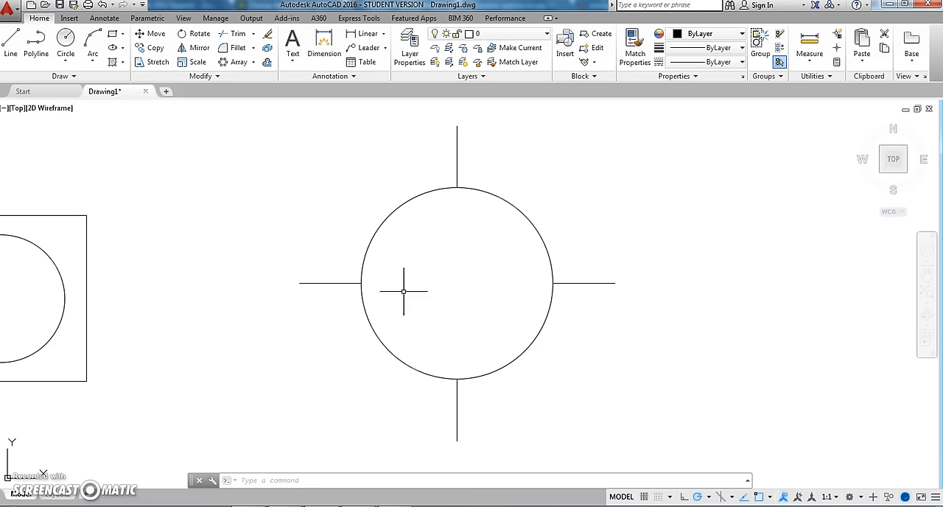
{"action": "middle_click_drag", "start_coordinate": [467, 249], "coordinate": [467, 263]}
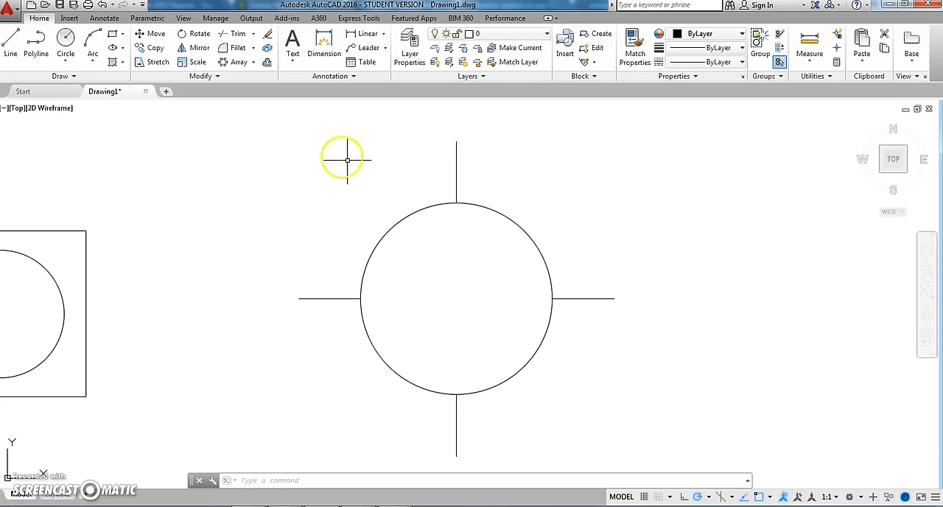
{"action": "middle_click_drag", "start_coordinate": [452, 245], "coordinate": [448, 244]}
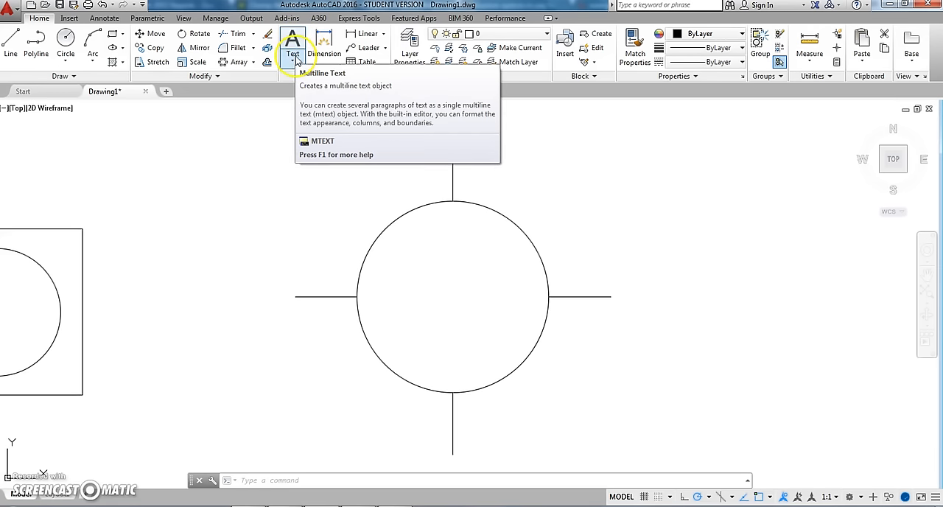
{"action": "left_click", "coordinate": [296, 60]}
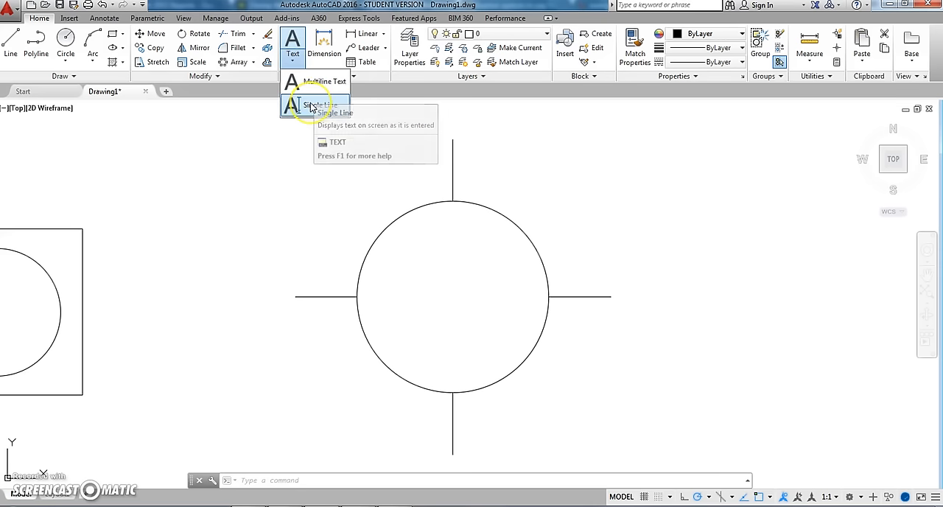
{"action": "left_click", "coordinate": [327, 115]}
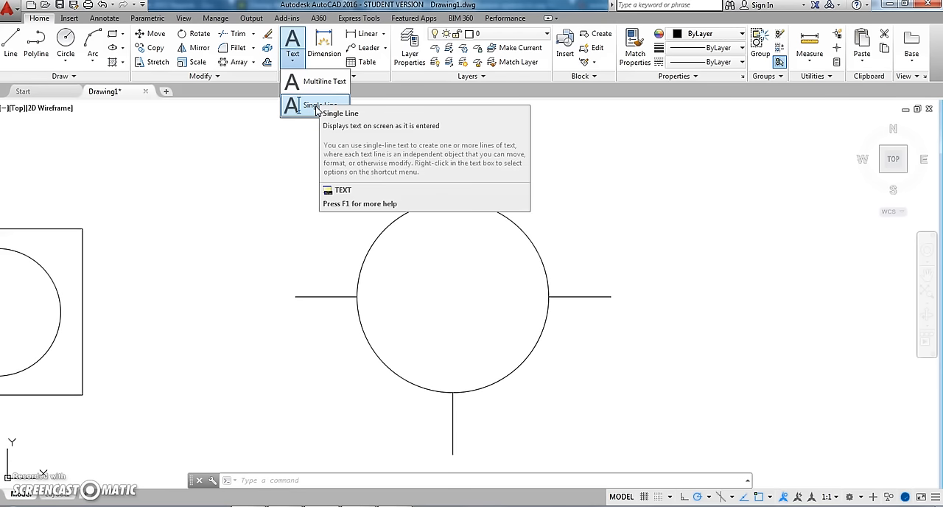
{"action": "left_click", "coordinate": [319, 92]}
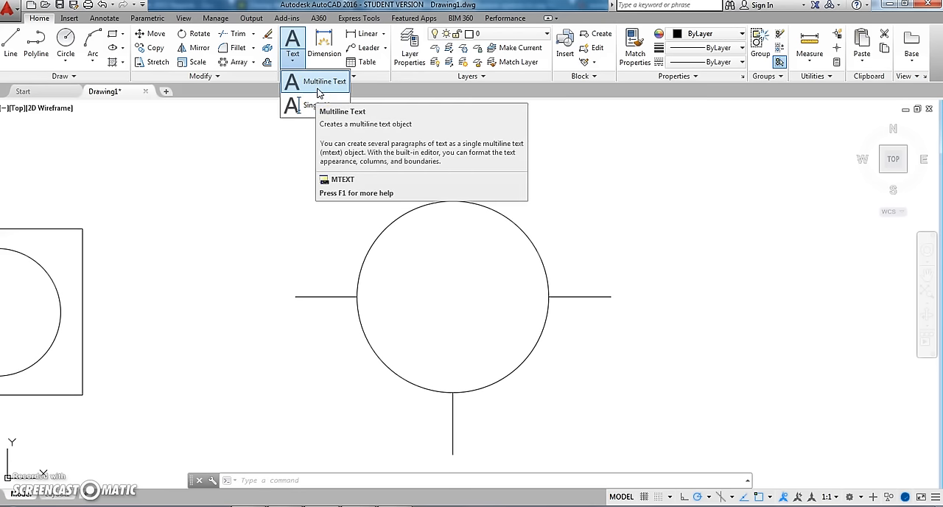
{"action": "left_click", "coordinate": [319, 92]}
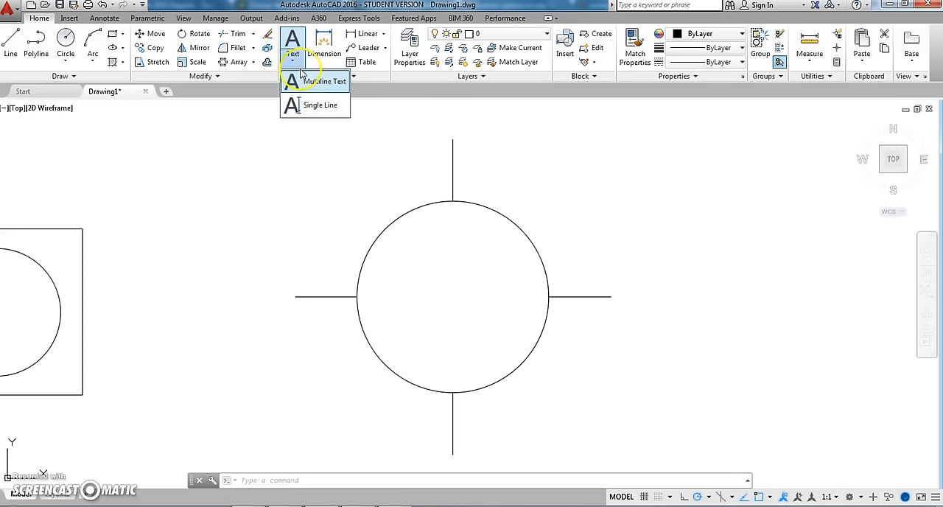
{"action": "left_click", "coordinate": [307, 82]}
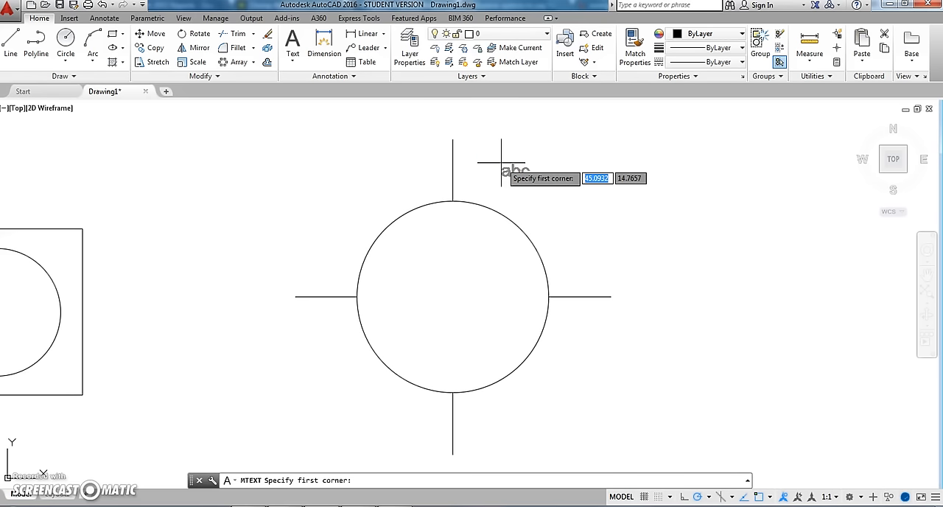
{"action": "left_click", "coordinate": [497, 139]}
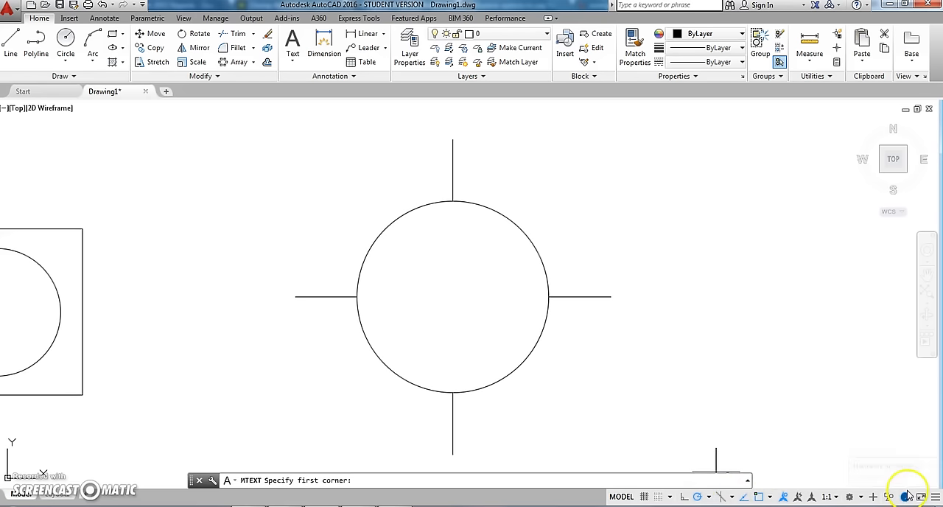
- Add the Dynamic Input toggle to the status bar and turn dynamic input off
{"action": "left_click", "coordinate": [934, 499]}
{"action": "left_click", "coordinate": [888, 108]}
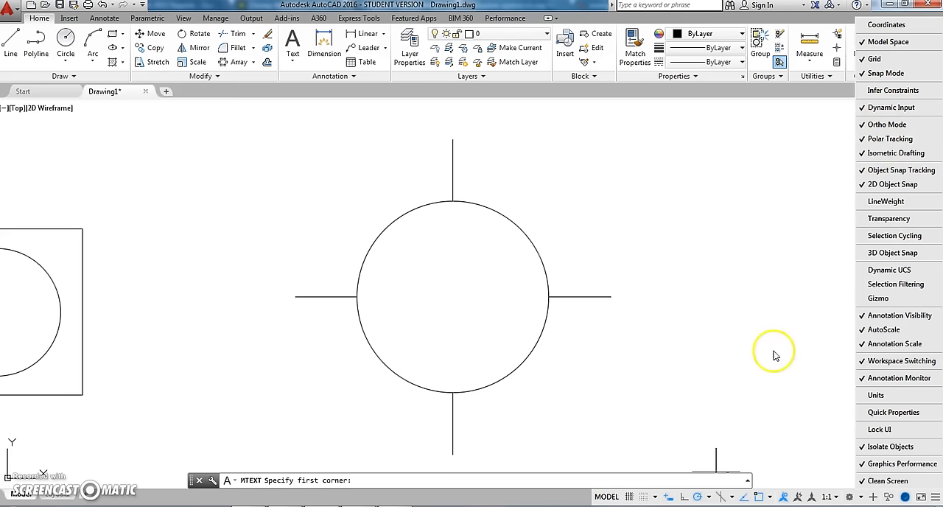
{"action": "left_click", "coordinate": [934, 497]}
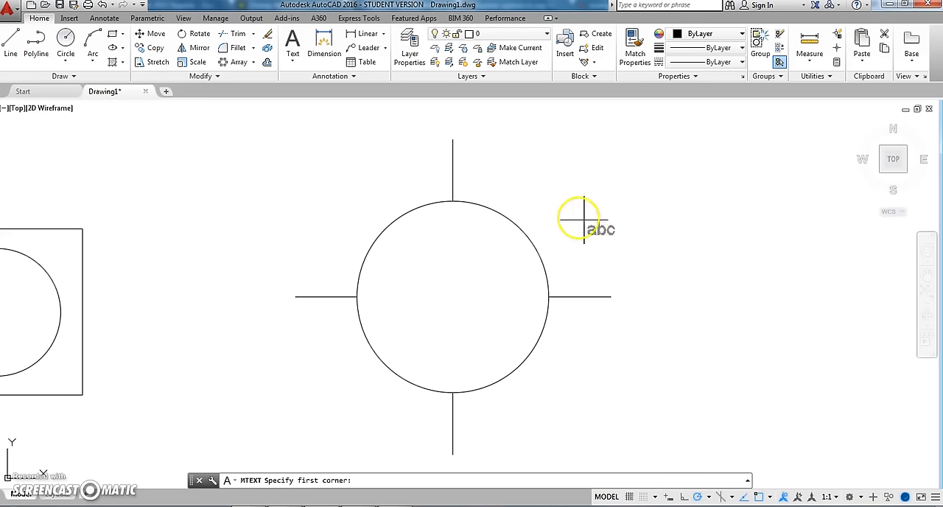
- Place a wide multiline text box to the upper right of the circle and enter "Ceiling Outlet 120V"
{"action": "left_click", "coordinate": [494, 153]}
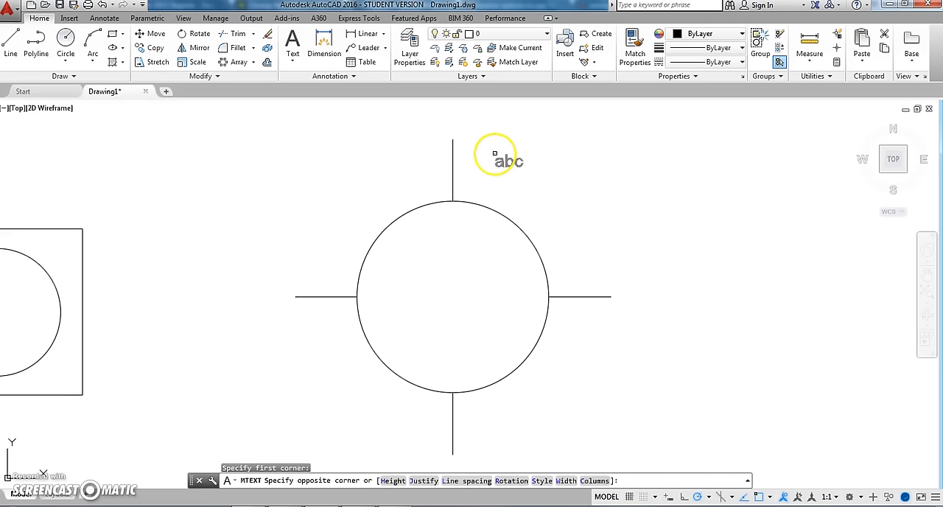
{"action": "left_click", "coordinate": [787, 203]}
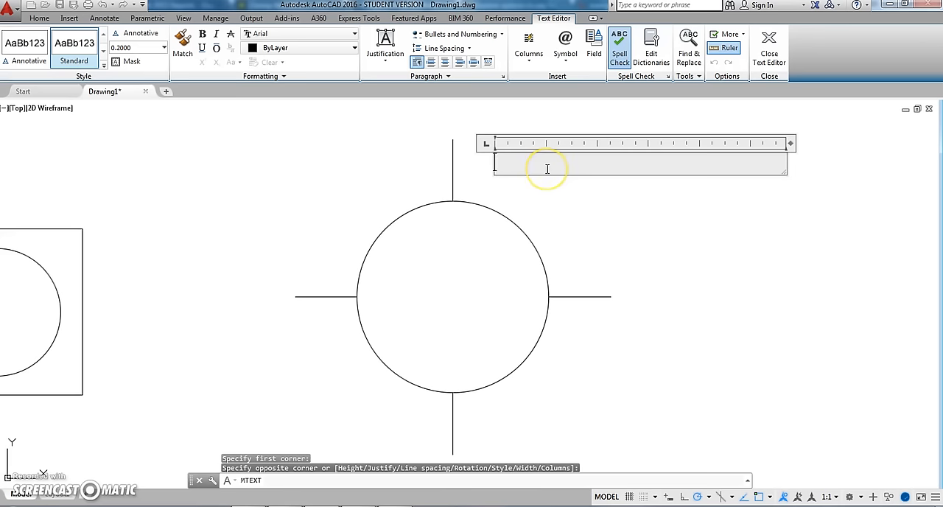
{"action": "type", "text": "Ceiling L"}
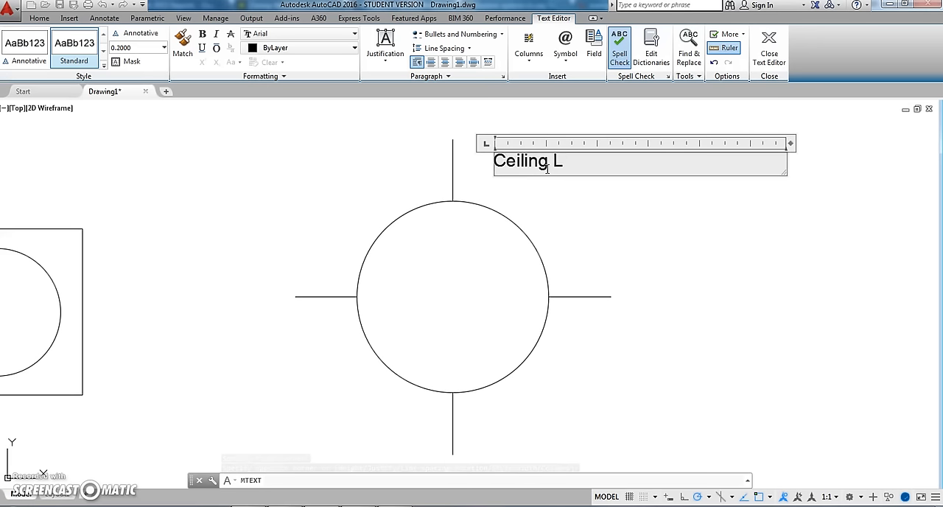
{"action": "key", "text": "BackSpace"}
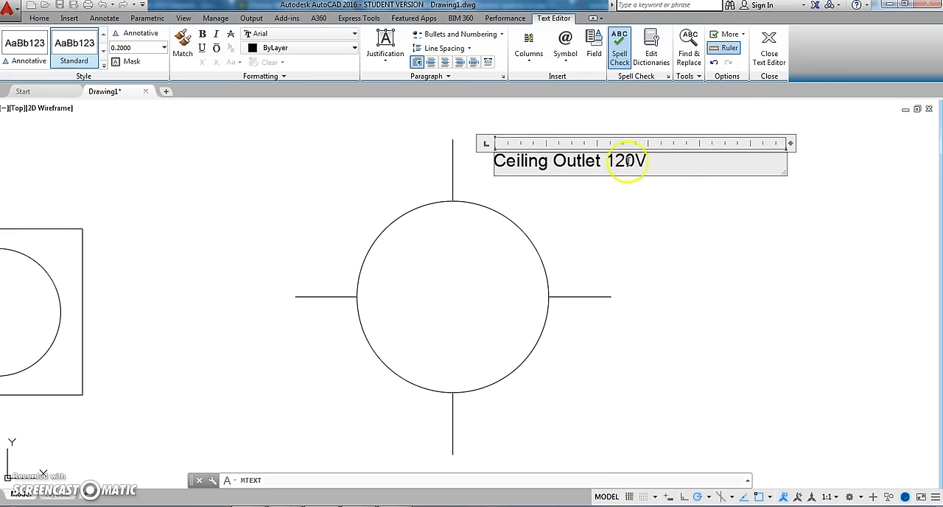
- Set the text height of the whole "Ceiling Outlet 120V" label to 1 and close the text editor
{"action": "left_click_drag", "start_coordinate": [669, 159], "coordinate": [488, 157]}
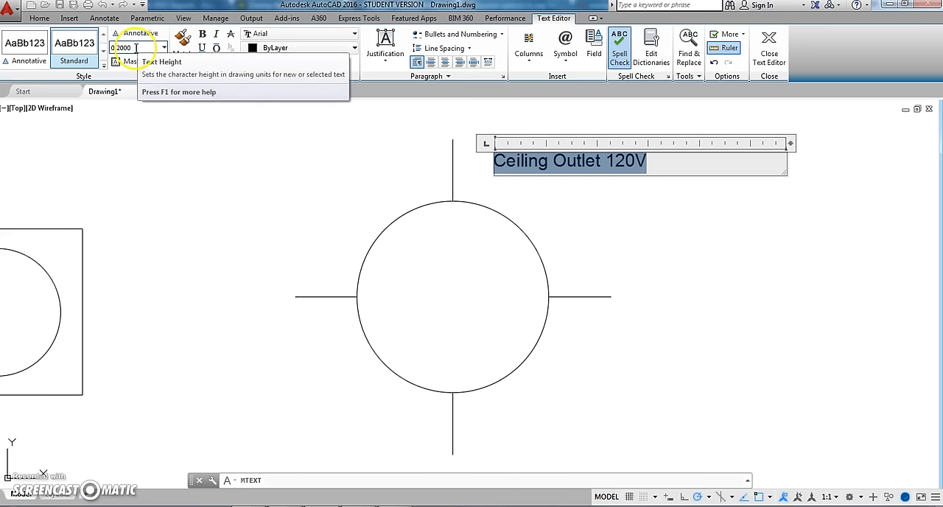
{"action": "left_click", "coordinate": [116, 49]}
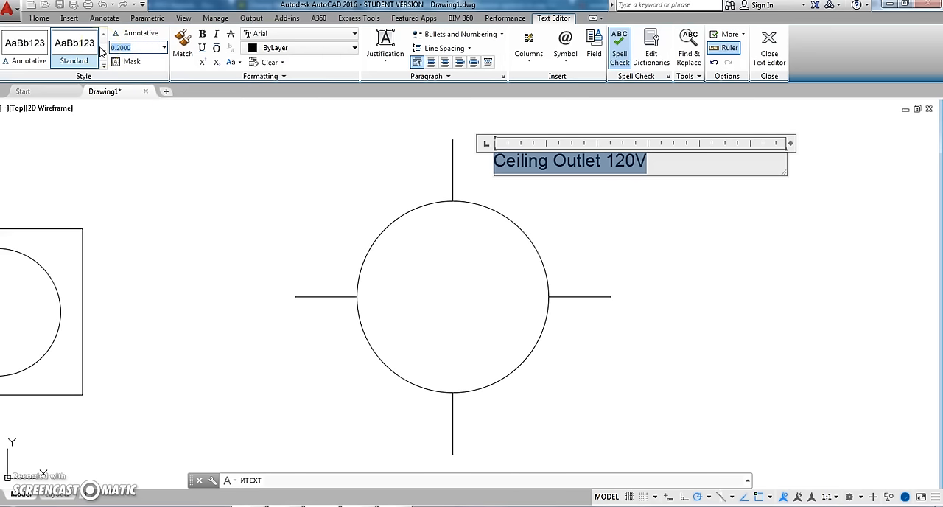
{"action": "left_click", "coordinate": [267, 185]}
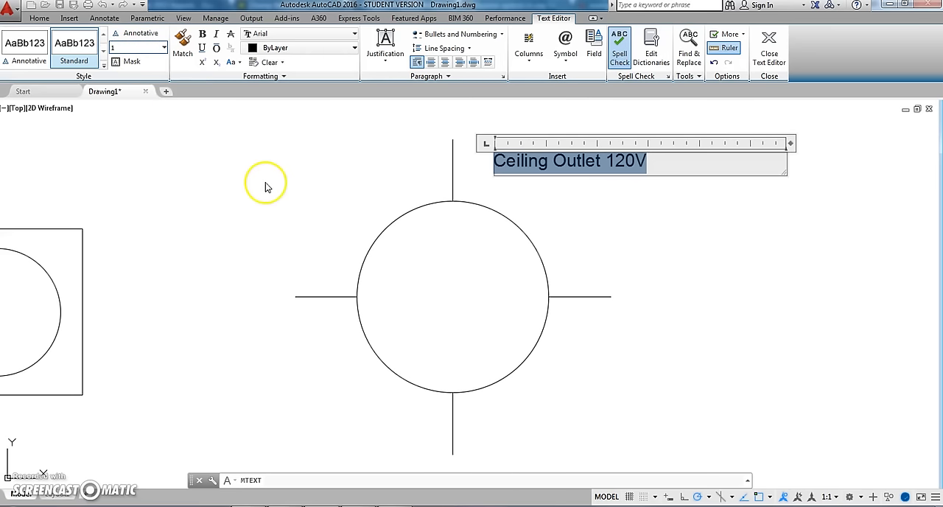
{"action": "key", "text": "Return"}
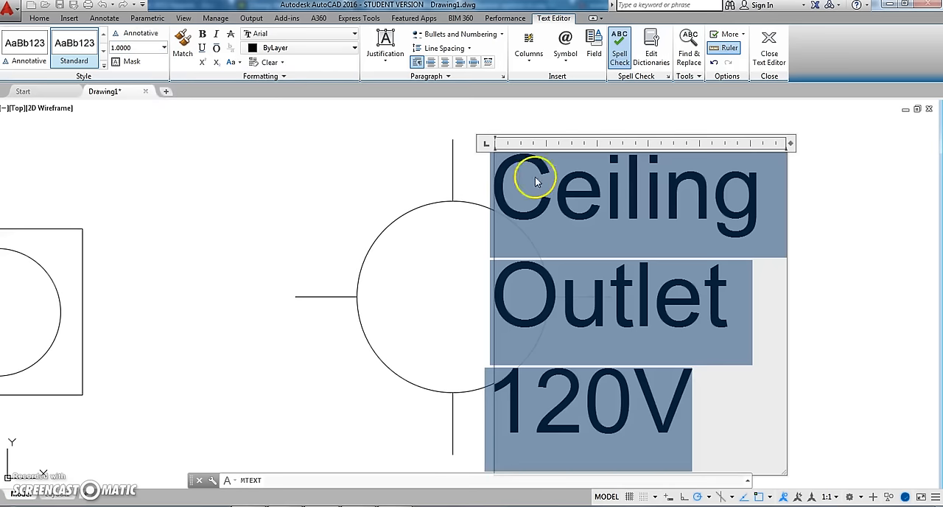
{"action": "left_click", "coordinate": [370, 166]}
{"action": "middle_click_drag", "start_coordinate": [446, 217], "coordinate": [284, 204]}
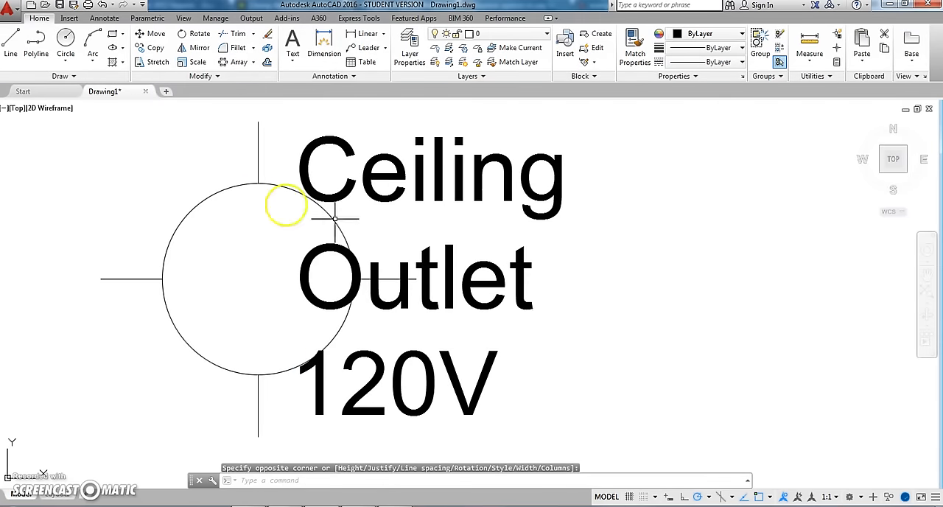
- Widen the label's column so that "Ceiling Outlet" fits on a single line
{"action": "left_click", "coordinate": [537, 300]}
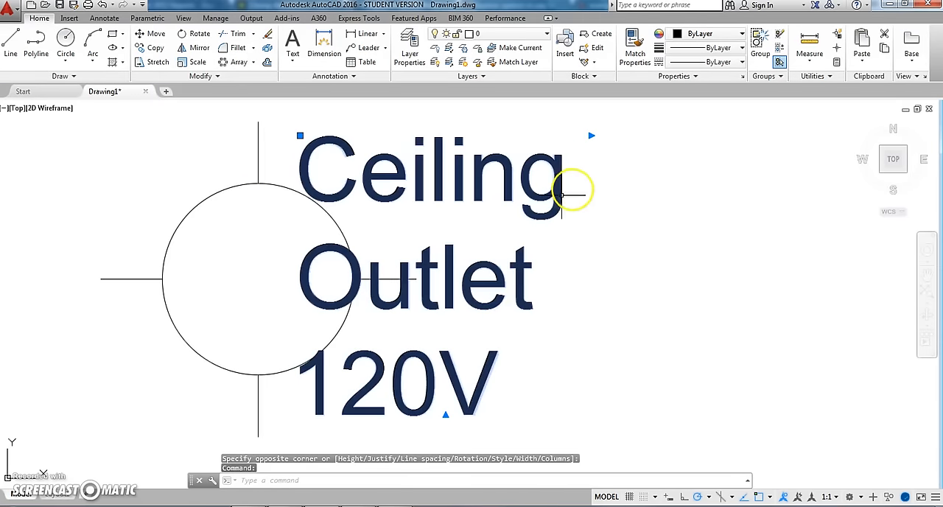
{"action": "scroll", "coordinate": [475, 295], "scroll_direction": "down", "scroll_amount": 2}
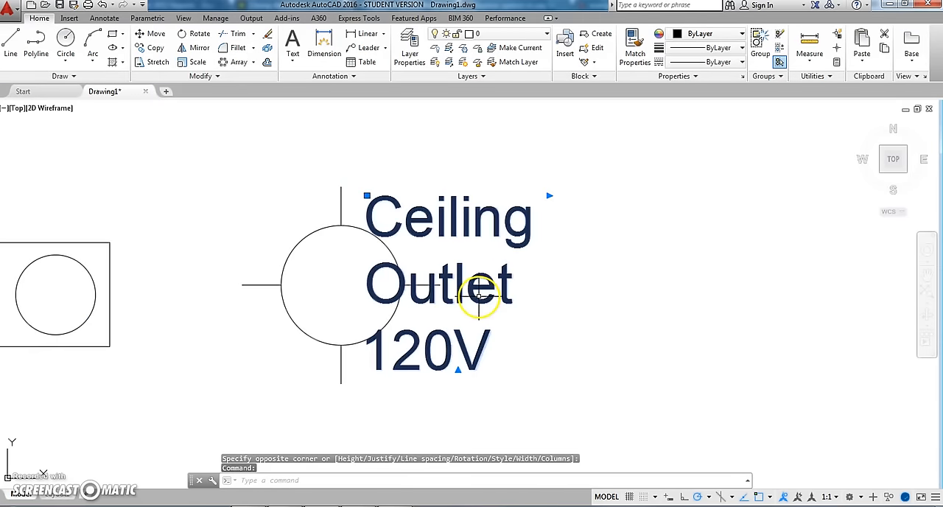
{"action": "left_click", "coordinate": [549, 195]}
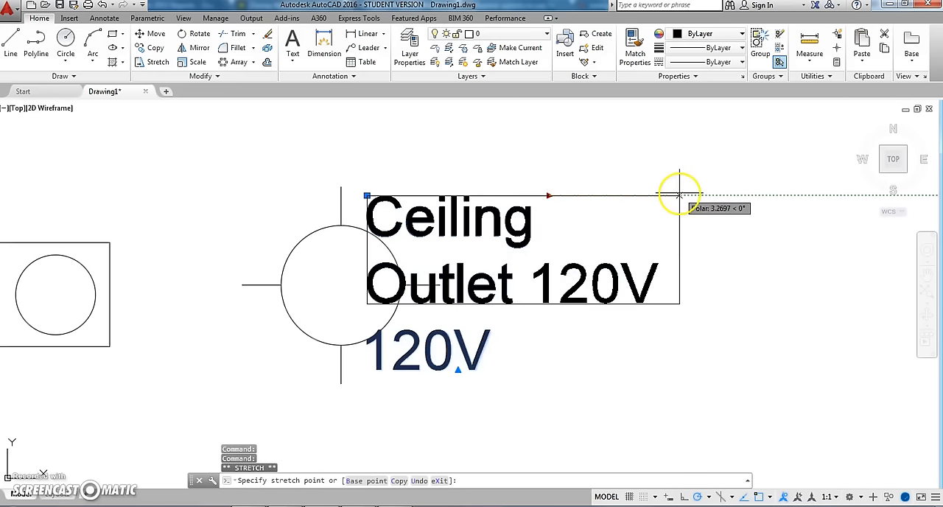
{"action": "left_click", "coordinate": [705, 195]}
- Reopen the "Ceiling Outlet 120V" label for editing and set its entire text to a height of 0.25
{"action": "left_click", "coordinate": [529, 219]}
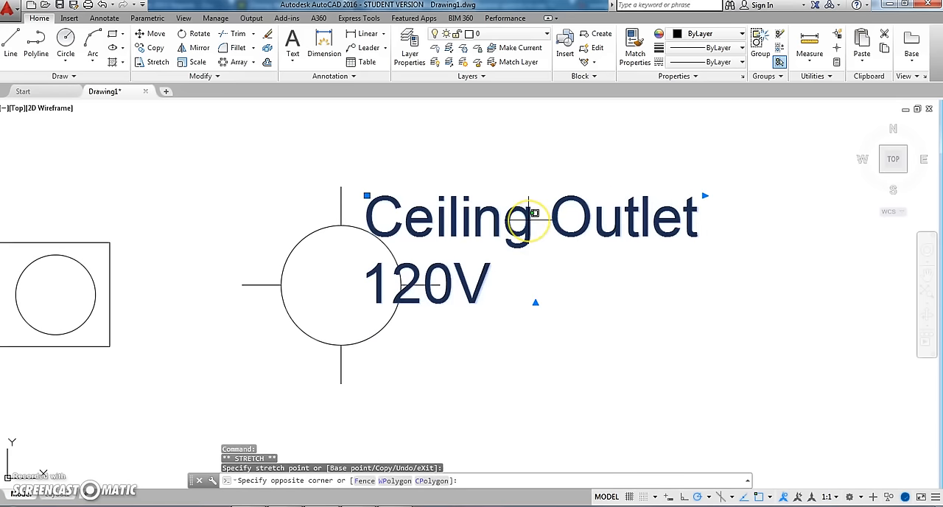
{"action": "left_click", "coordinate": [531, 221]}
{"action": "left_click", "coordinate": [491, 280]}
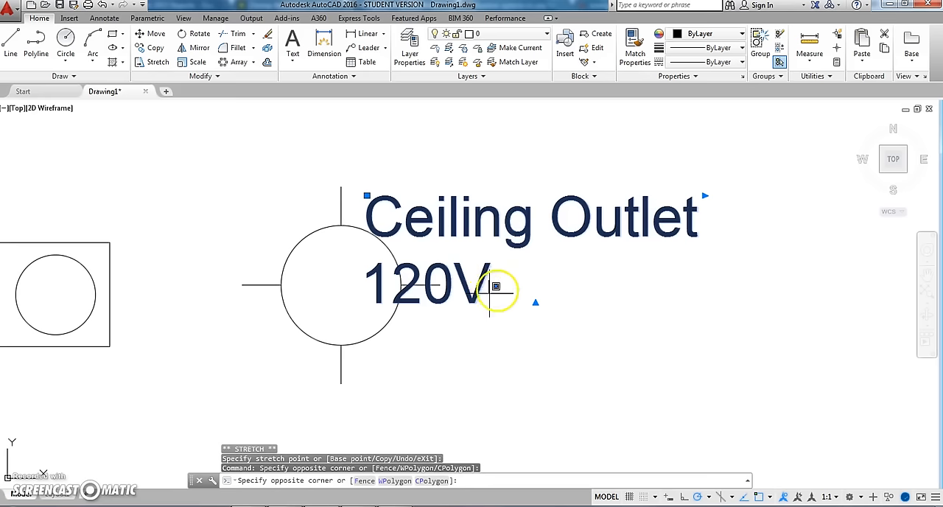
{"action": "left_click", "coordinate": [469, 289]}
{"action": "double_click", "coordinate": [468, 289]}
{"action": "left_click_drag", "start_coordinate": [510, 288], "coordinate": [375, 206]}
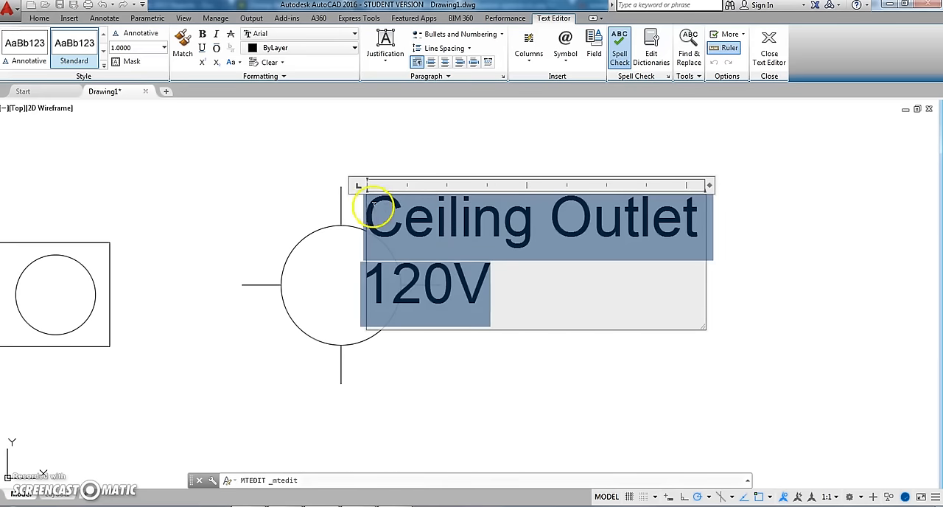
{"action": "left_click", "coordinate": [134, 47]}
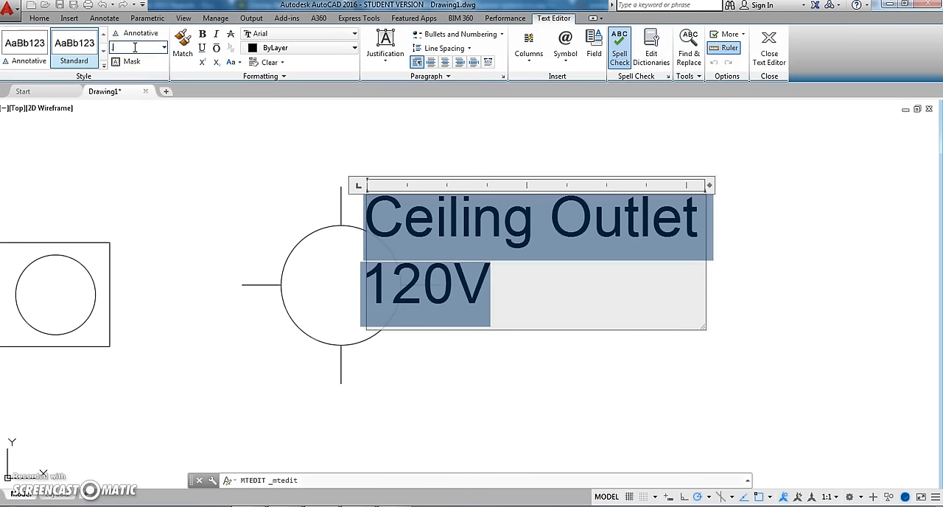
{"action": "type", "text": ".25"}
{"action": "key", "text": "Return"}
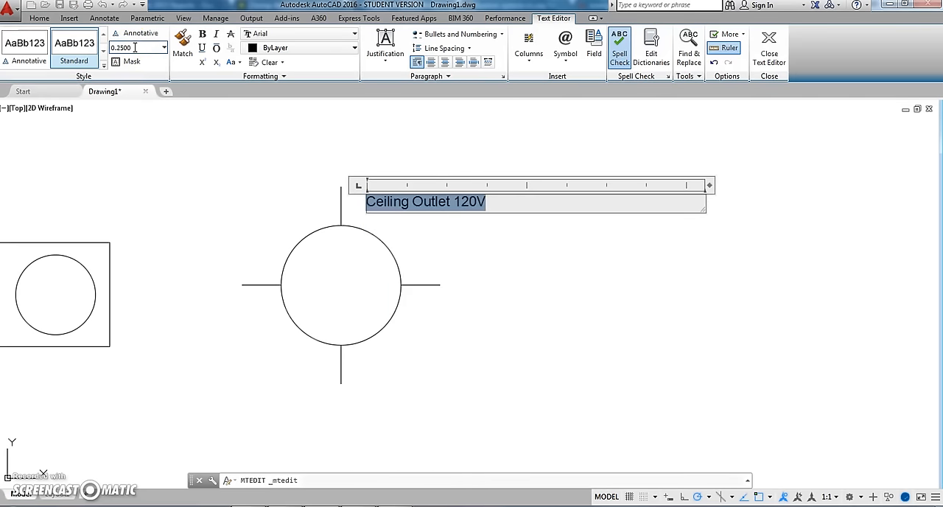
{"action": "left_click", "coordinate": [467, 248]}
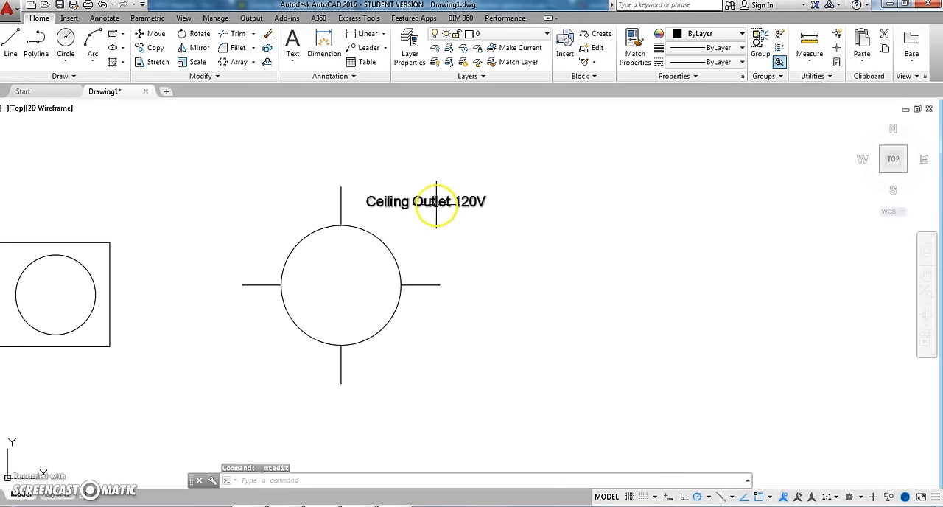
- Reposition the "Ceiling Outlet 120V" label by its insertion grip, just above and to the right of the circle with radiating lines
{"action": "left_click", "coordinate": [435, 203]}
{"action": "left_click", "coordinate": [366, 196]}
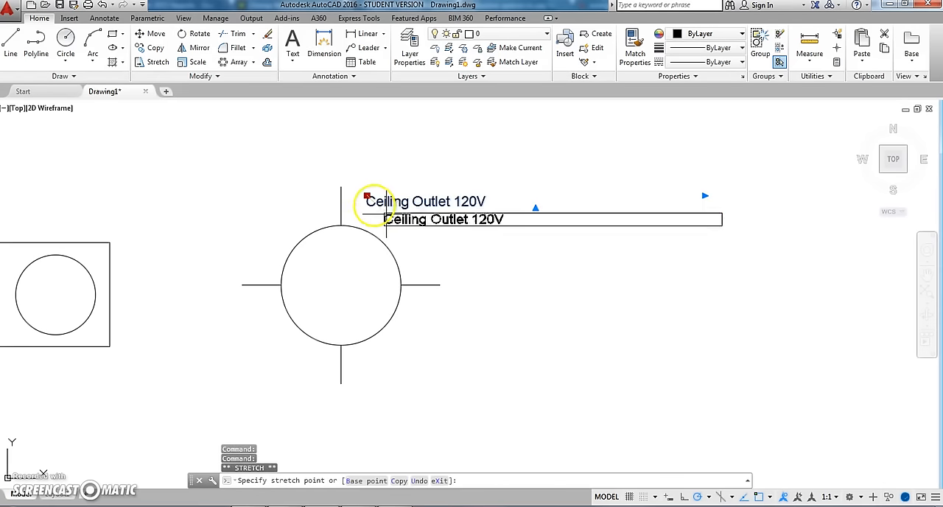
{"action": "left_click", "coordinate": [406, 246]}
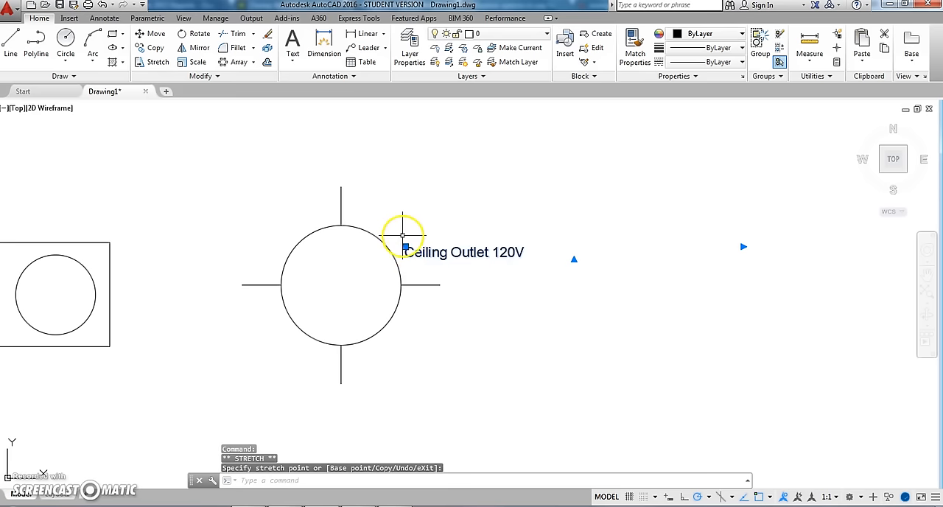
{"action": "left_click", "coordinate": [375, 204]}
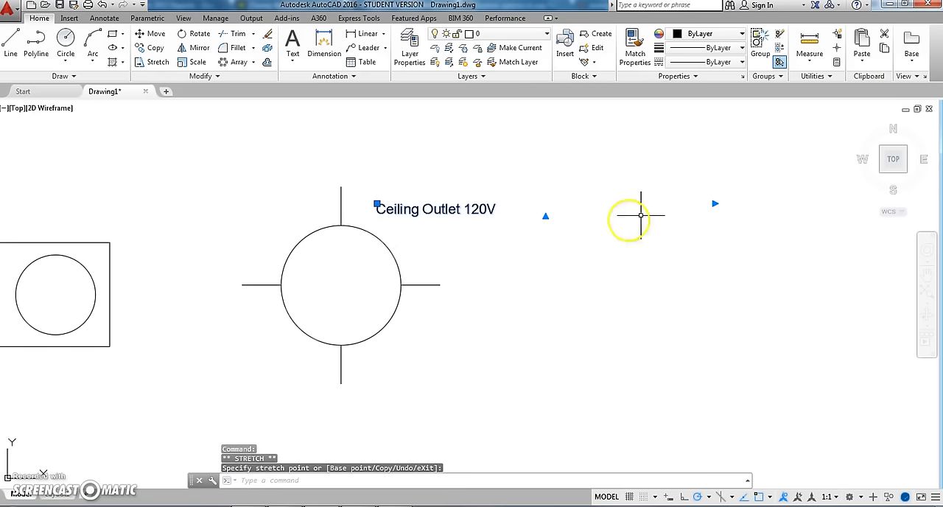
- Narrow the label's column width to end just past "120V", keeping the text on one line, and deselect the label
{"action": "left_click", "coordinate": [715, 204]}
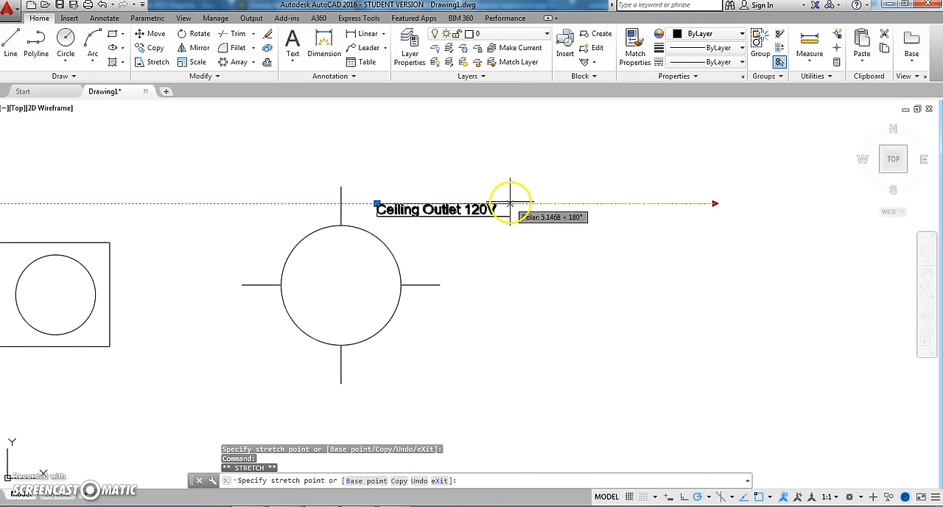
{"action": "left_click", "coordinate": [512, 204]}
{"action": "left_click", "coordinate": [512, 204]}
{"action": "left_click", "coordinate": [467, 200]}
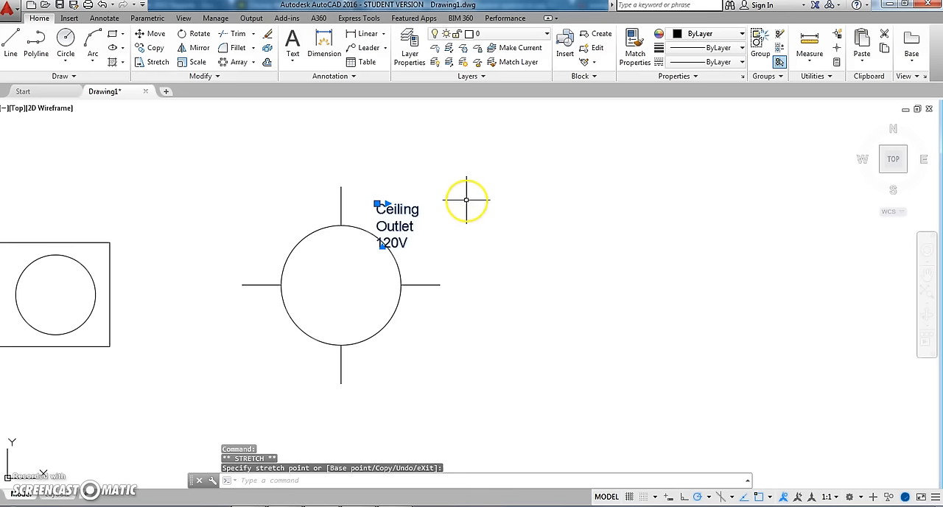
{"action": "left_click", "coordinate": [387, 203]}
{"action": "left_click", "coordinate": [516, 215]}
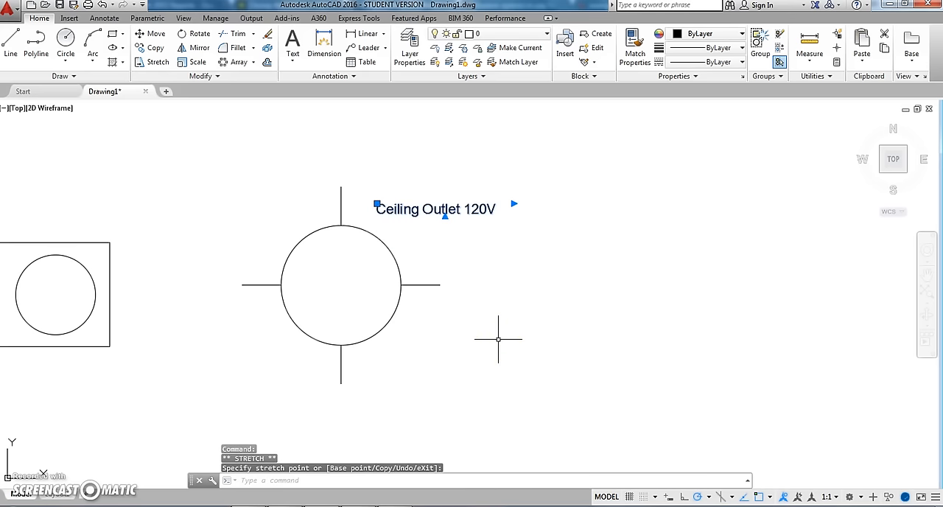
{"action": "middle_click_drag", "start_coordinate": [464, 292], "coordinate": [501, 294]}
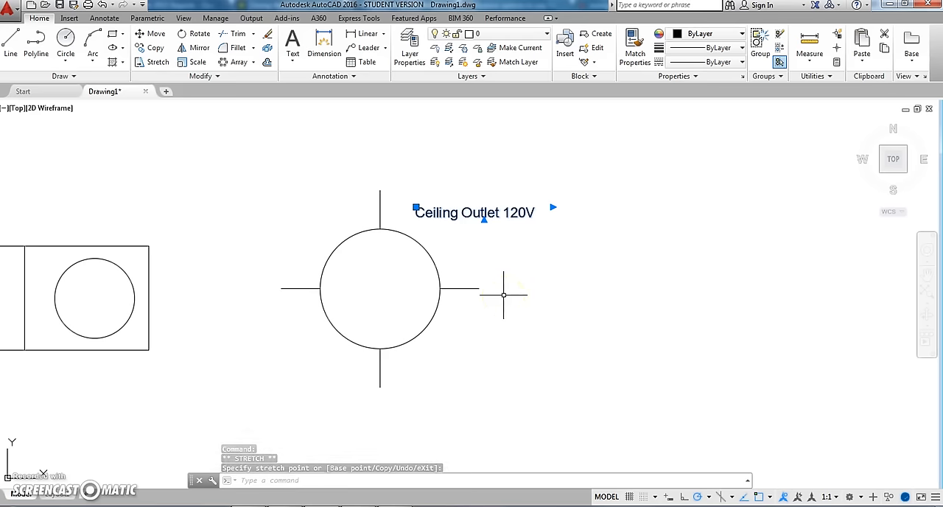
{"action": "key", "text": "Escape"}
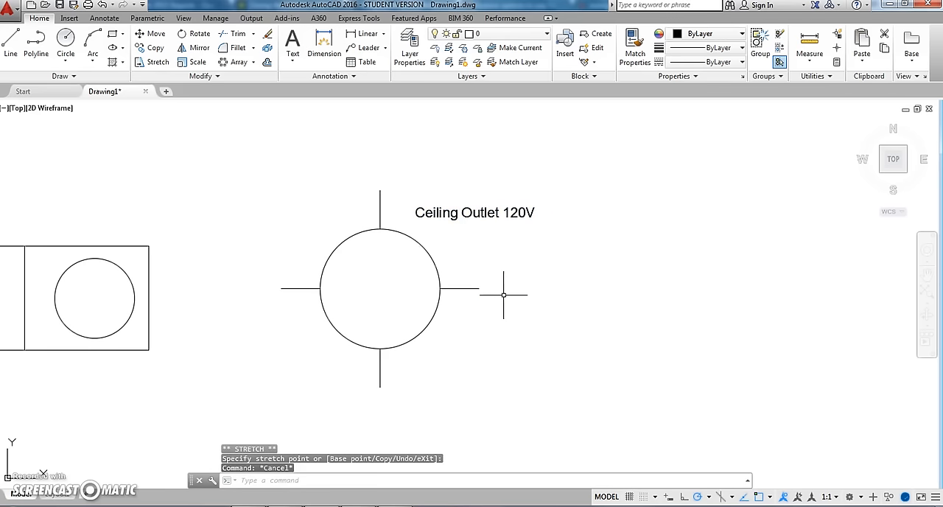
- Check the drawing's existing layers and create a new layer named "Outlet" in the Layer Properties Manager
{"action": "mouse_move", "coordinate": [398, 290]}
{"action": "middle_mouse_down"}
{"action": "mouse_move", "coordinate": [543, 299]}
{"action": "mouse_move", "coordinate": [531, 296]}
{"action": "middle_mouse_up"}
{"action": "scroll", "coordinate": [516, 295], "scroll_direction": "down", "scroll_amount": 6}
{"action": "middle_click_drag", "start_coordinate": [390, 305], "coordinate": [517, 295]}
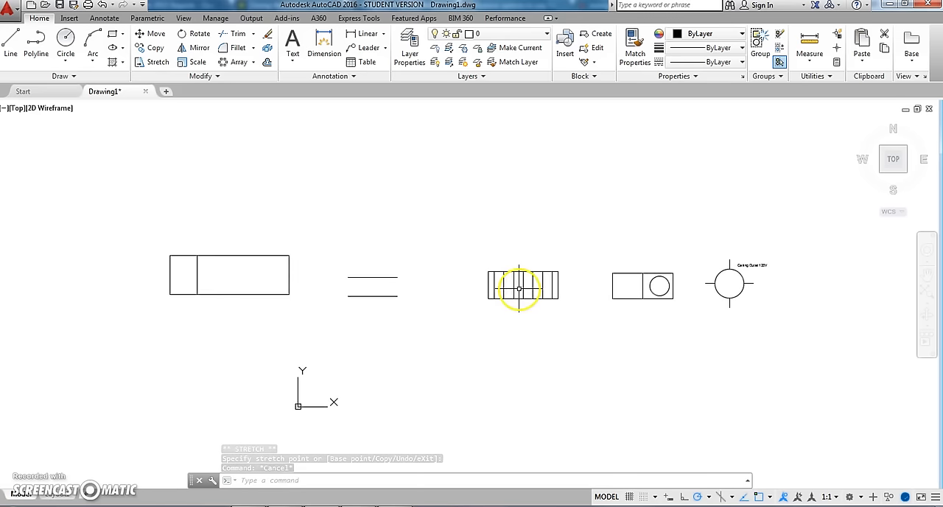
{"action": "left_click", "coordinate": [484, 34]}
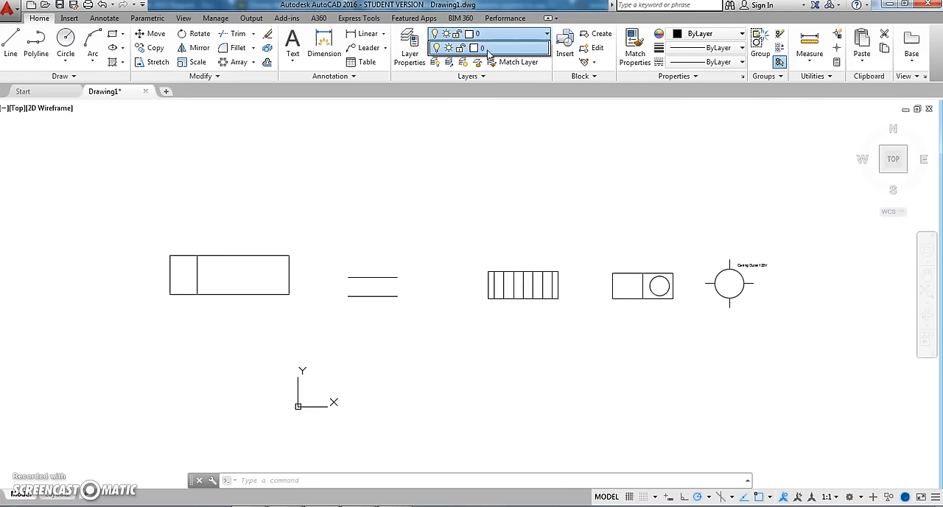
{"action": "left_click", "coordinate": [477, 150]}
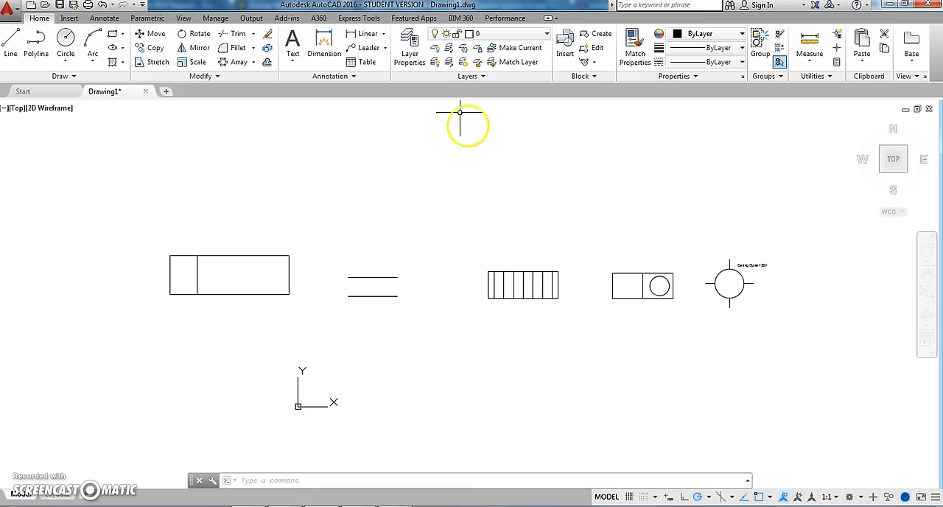
{"action": "left_click", "coordinate": [414, 51]}
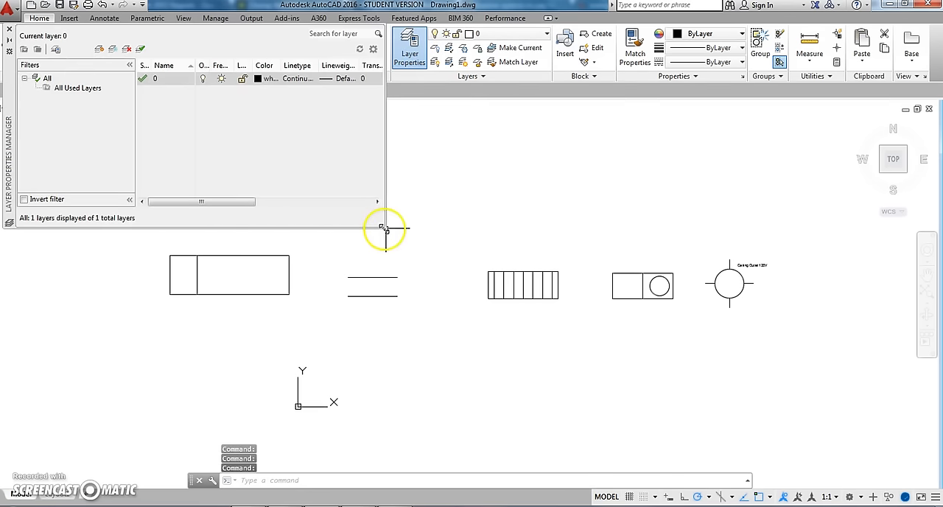
{"action": "left_click_drag", "start_coordinate": [384, 230], "coordinate": [623, 282]}
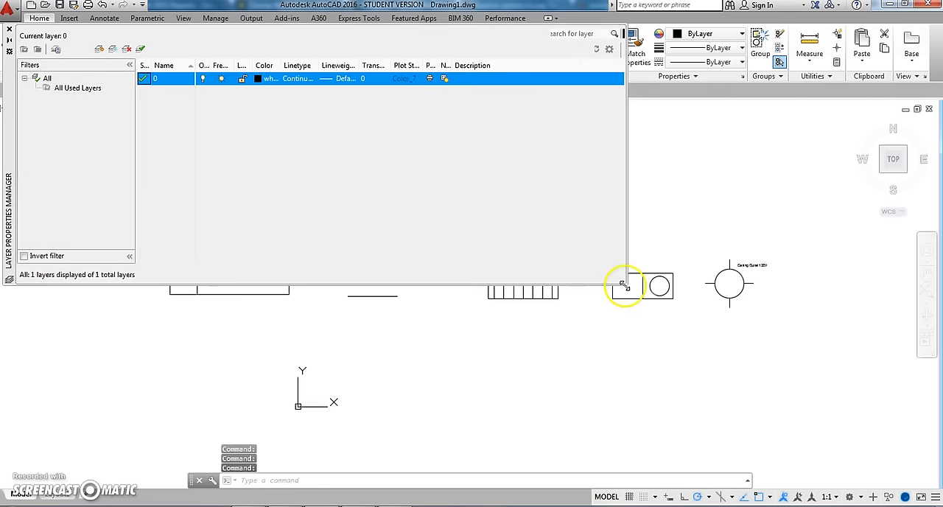
{"action": "left_click", "coordinate": [94, 52]}
{"action": "type", "text": "O"}
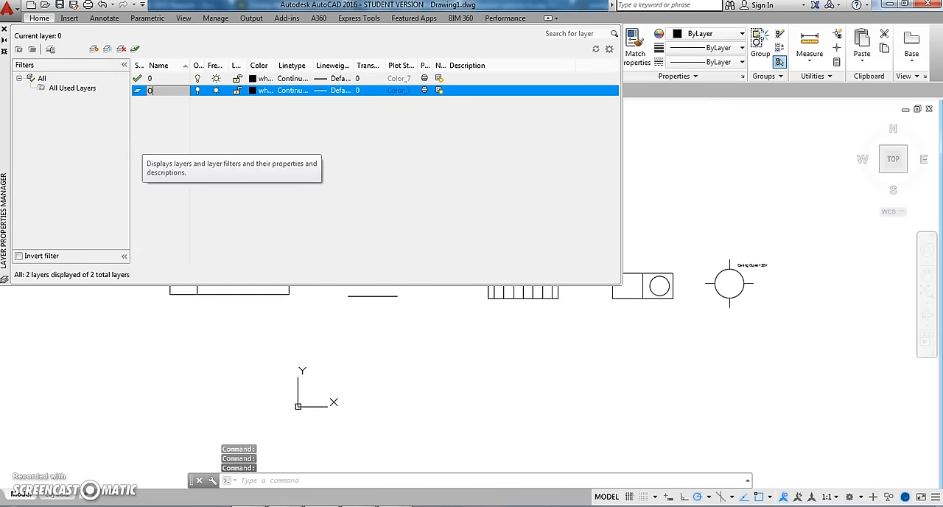
{"action": "type", "text": "utlet"}
{"action": "key", "text": "Return"}
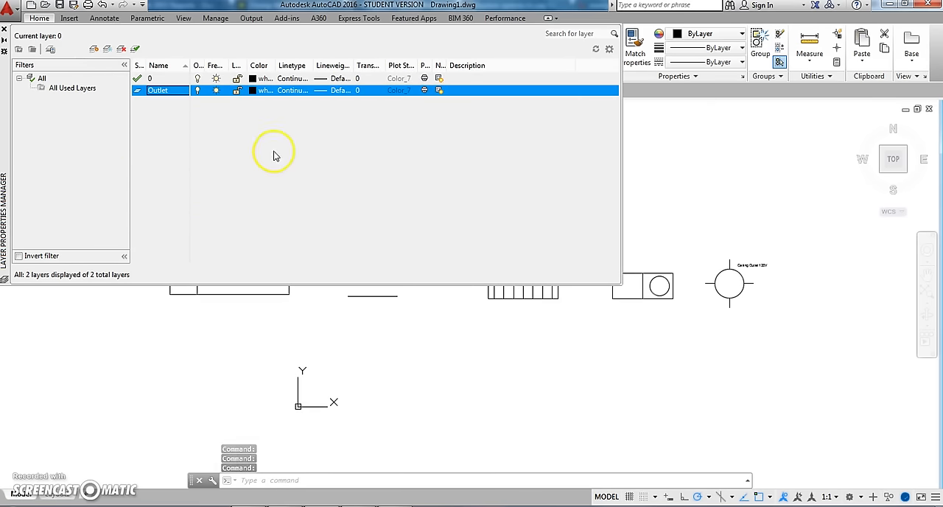
- Set the Outlet layer's color to red and close the Layer Properties Manager
{"action": "left_click", "coordinate": [253, 90]}
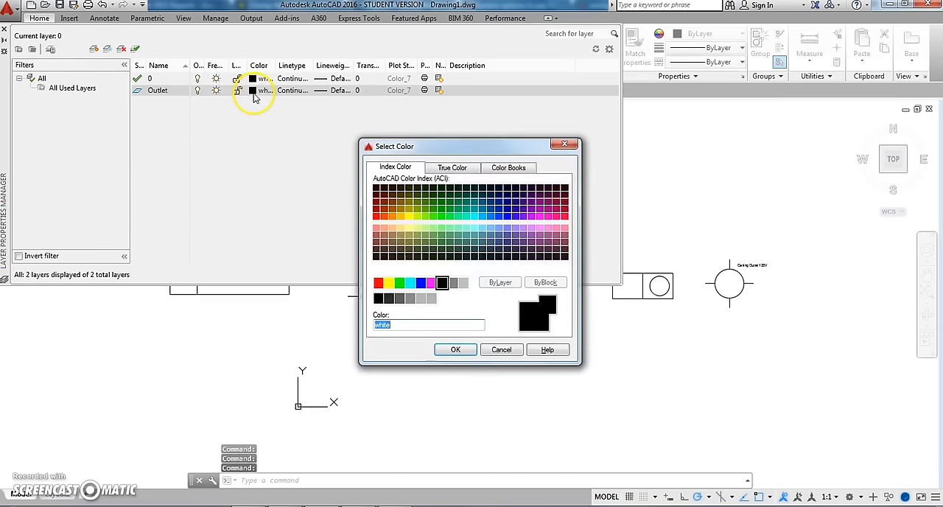
{"action": "left_click", "coordinate": [378, 282]}
{"action": "left_click", "coordinate": [456, 350]}
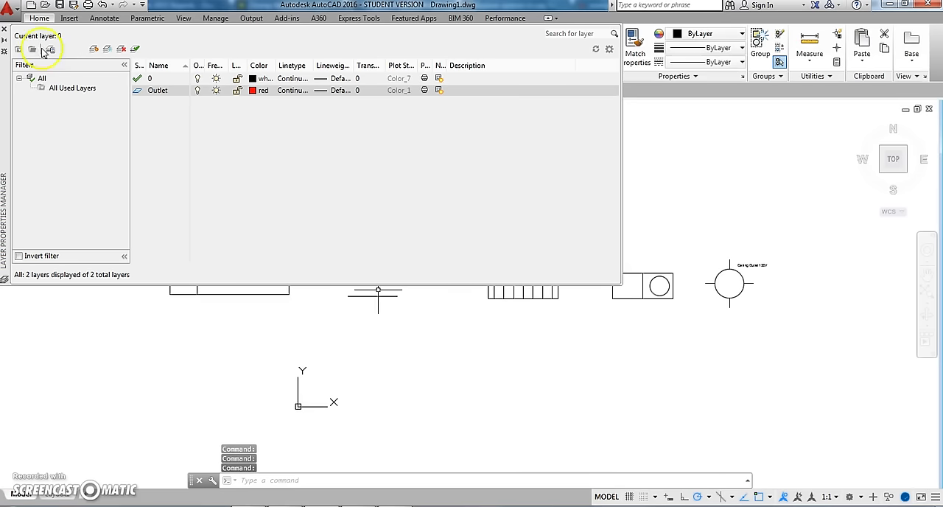
{"action": "left_click", "coordinate": [4, 33]}
- Select the circle, its four radiating lines and the "Ceiling Outlet 120V" label with a crossing window and assign them to the Outlet layer
{"action": "middle_click_drag", "start_coordinate": [427, 206], "coordinate": [215, 214]}
{"action": "scroll", "coordinate": [488, 317], "scroll_direction": "up", "scroll_amount": 6}
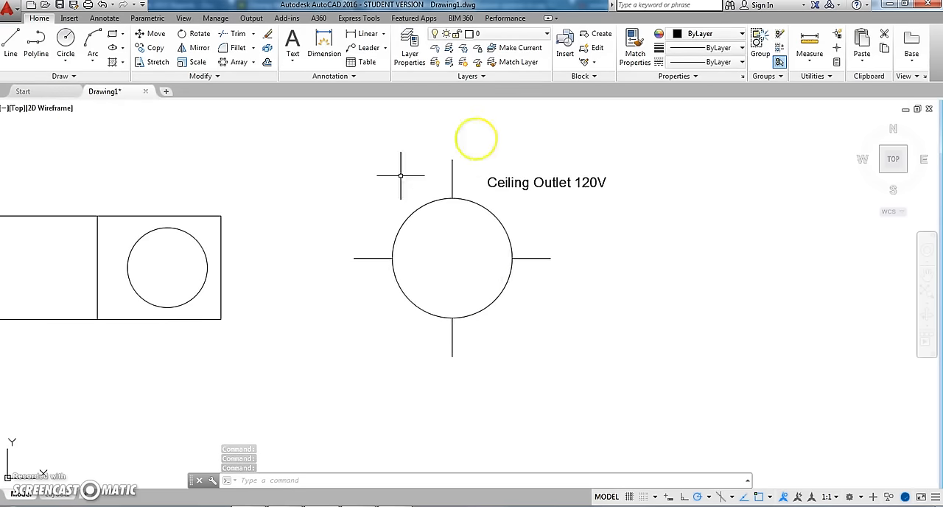
{"action": "left_click", "coordinate": [736, 410]}
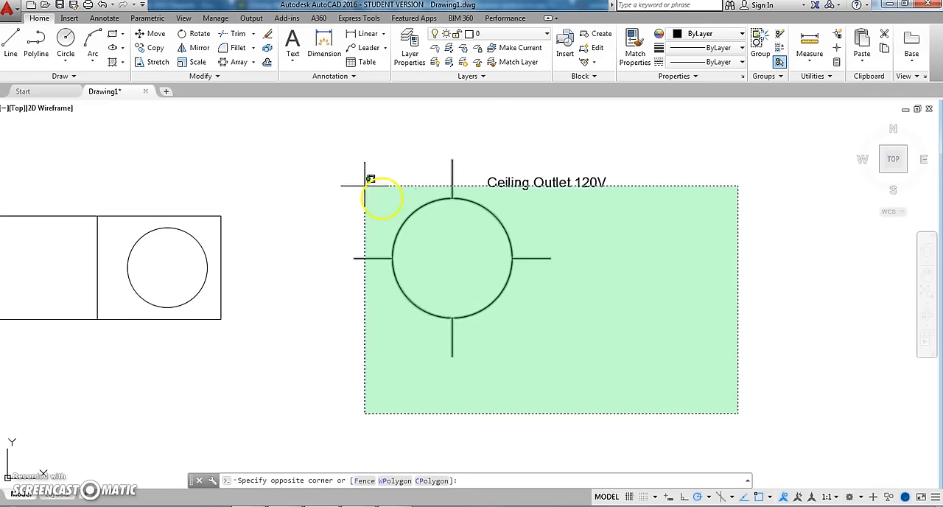
{"action": "left_click", "coordinate": [335, 139]}
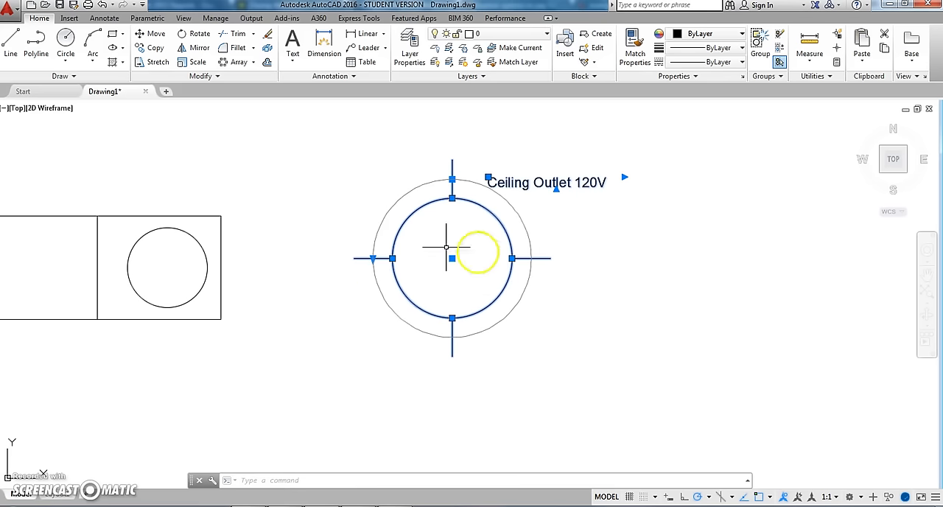
{"action": "left_click", "coordinate": [498, 43]}
{"action": "left_click", "coordinate": [494, 65]}
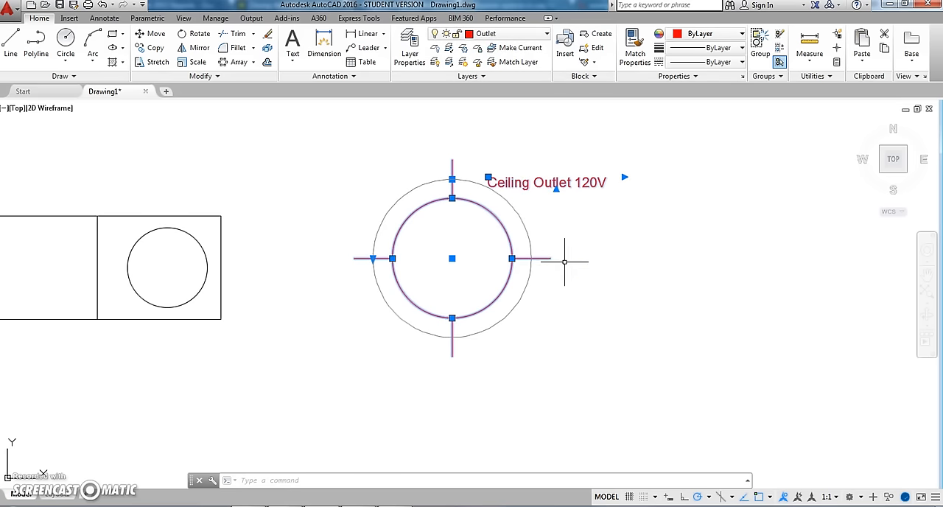
- Deselect the ceiling outlet symbol and its label
{"action": "key", "text": "Escape"}
{"action": "scroll", "coordinate": [499, 256], "scroll_direction": "down", "scroll_amount": 2}
{"action": "middle_click_drag", "start_coordinate": [499, 257], "coordinate": [585, 257]}
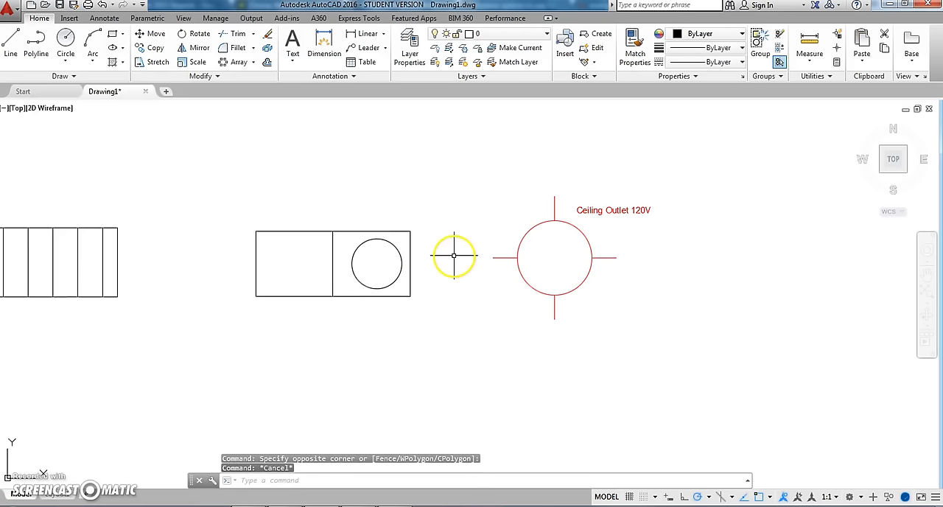
- Turn the Outlet layer off and on several times to test its visibility, leaving it on
{"action": "left_click", "coordinate": [502, 33]}
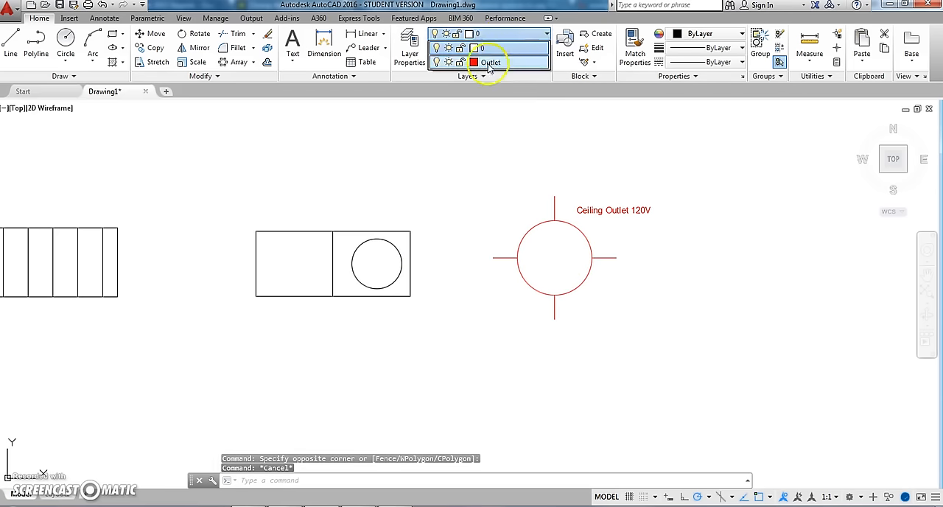
{"action": "left_click", "coordinate": [437, 64]}
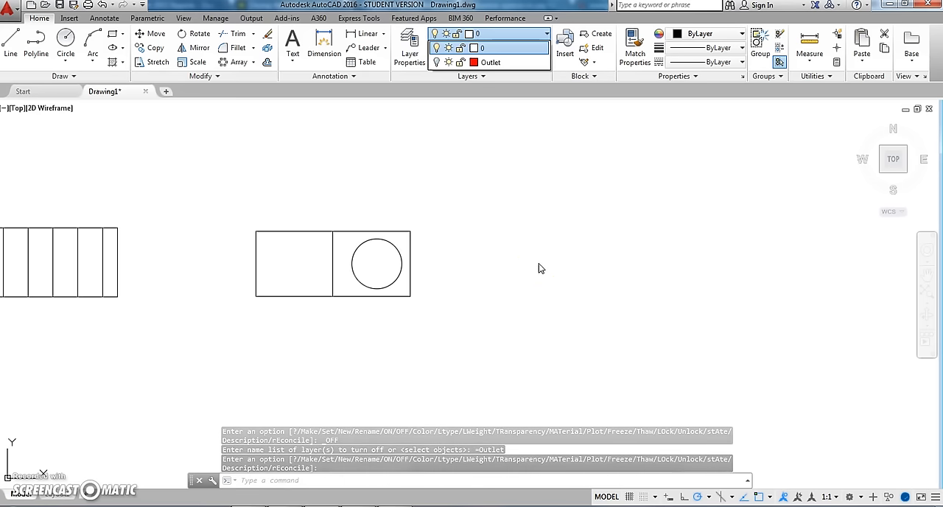
{"action": "left_click", "coordinate": [435, 62]}
{"action": "left_click", "coordinate": [436, 62]}
{"action": "left_click", "coordinate": [436, 63]}
{"action": "left_click", "coordinate": [436, 62]}
{"action": "left_click", "coordinate": [435, 63]}
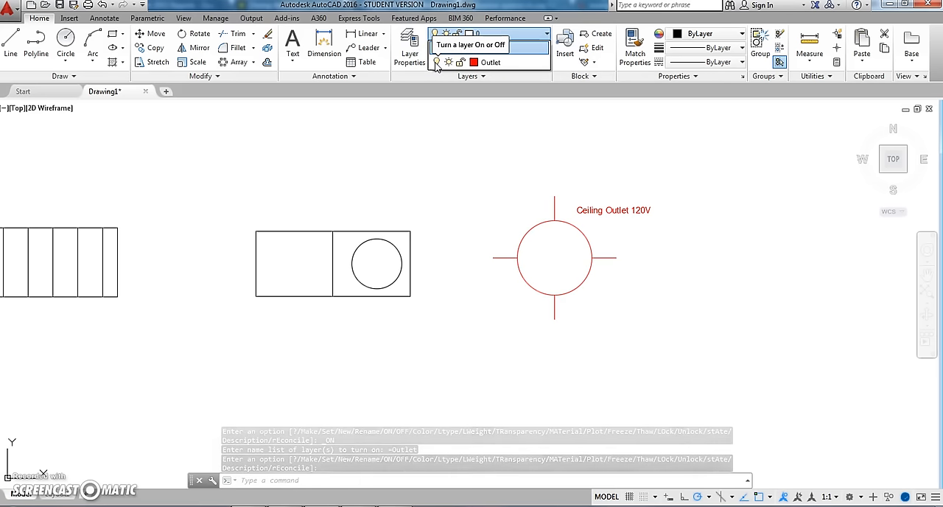
{"action": "left_click", "coordinate": [411, 182]}
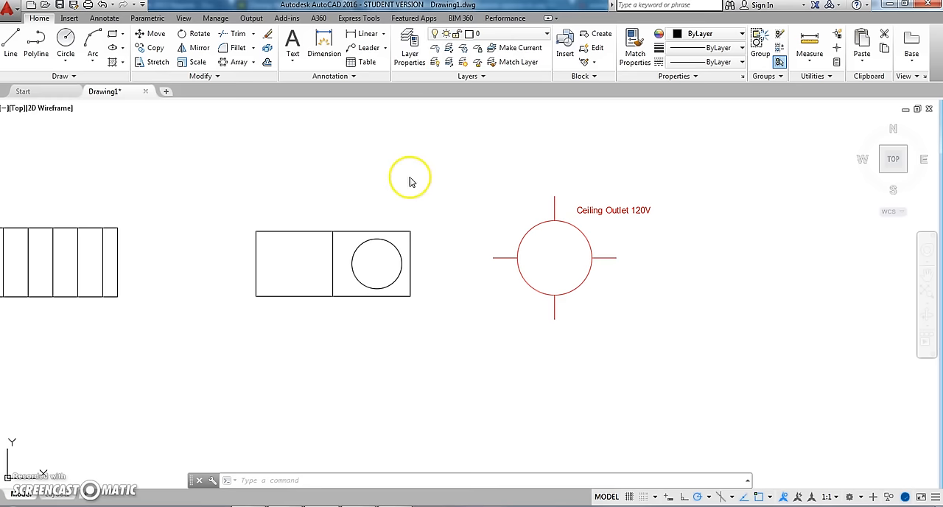
- Review the row of drawn objects back to the large divided rectangle and examine that rectangle up close
{"action": "middle_click_drag", "start_coordinate": [182, 211], "coordinate": [448, 235]}
{"action": "scroll", "coordinate": [448, 235], "scroll_direction": "down", "scroll_amount": 4}
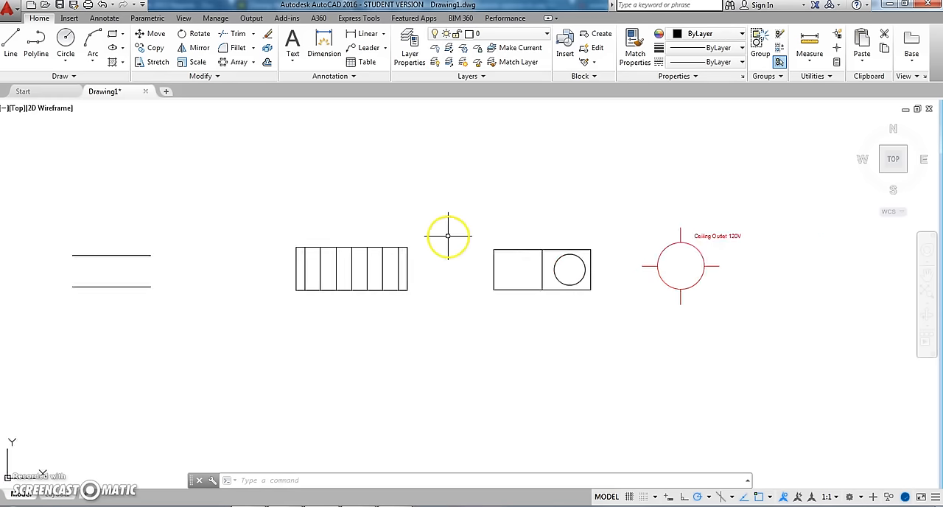
{"action": "mouse_move", "coordinate": [359, 249]}
{"action": "middle_mouse_down"}
{"action": "mouse_move", "coordinate": [481, 271]}
{"action": "mouse_move", "coordinate": [462, 290]}
{"action": "mouse_move", "coordinate": [470, 287]}
{"action": "middle_mouse_up"}
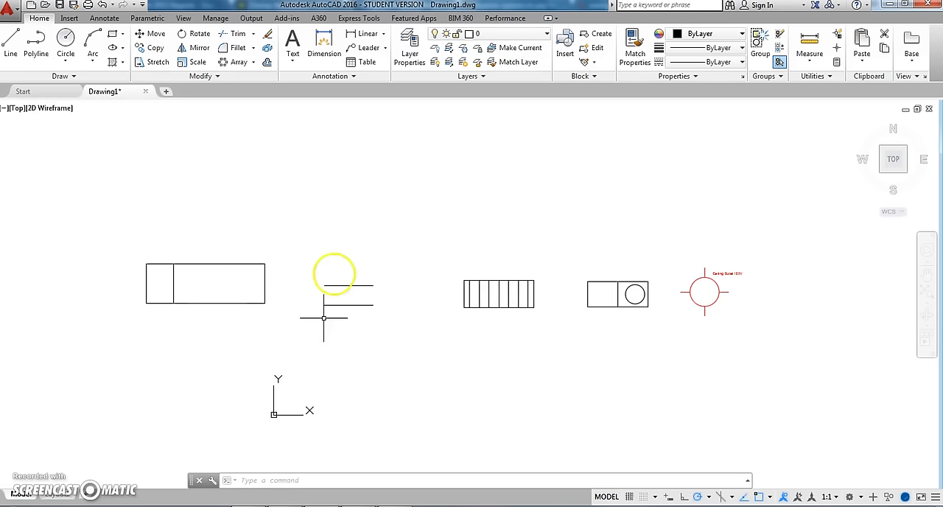
{"action": "mouse_move", "coordinate": [198, 312]}
{"action": "middle_mouse_down"}
{"action": "mouse_move", "coordinate": [343, 320]}
{"action": "mouse_move", "coordinate": [314, 374]}
{"action": "middle_mouse_up"}
{"action": "scroll", "coordinate": [343, 320], "scroll_direction": "up", "scroll_amount": 5}
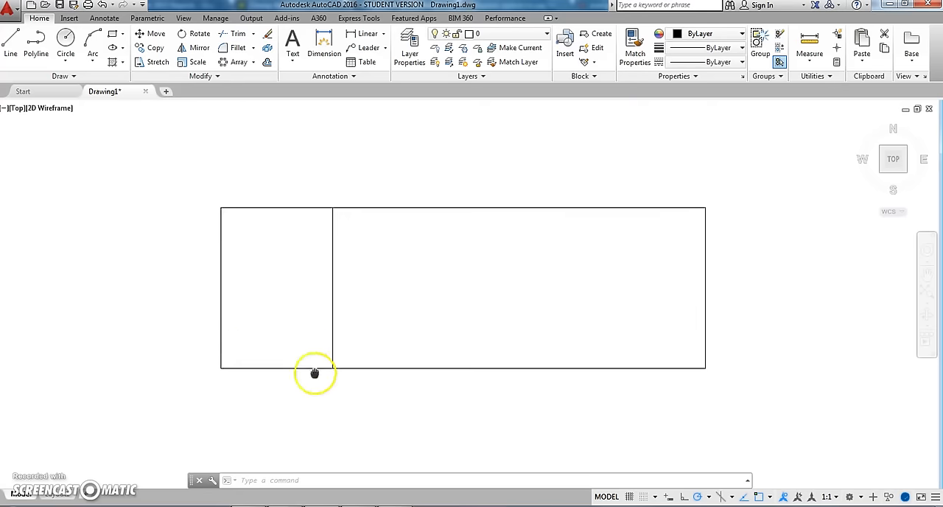
{"action": "scroll", "coordinate": [393, 306], "scroll_direction": "down", "scroll_amount": 8}
{"action": "scroll", "coordinate": [394, 303], "scroll_direction": "up", "scroll_amount": 8}
{"action": "scroll", "coordinate": [393, 303], "scroll_direction": "down", "scroll_amount": 8}
{"action": "scroll", "coordinate": [393, 303], "scroll_direction": "up", "scroll_amount": 5}
{"action": "scroll", "coordinate": [394, 303], "scroll_direction": "down", "scroll_amount": 1}
{"action": "middle_click_drag", "start_coordinate": [394, 302], "coordinate": [397, 268]}
{"action": "scroll", "coordinate": [397, 269], "scroll_direction": "down", "scroll_amount": 3}
{"action": "scroll", "coordinate": [397, 269], "scroll_direction": "up", "scroll_amount": 3}
- Examine the parallel lines, the striped rectangle and the rectangle with the circle, finishing on a close view of the red ceiling outlet symbol
{"action": "middle_click_drag", "start_coordinate": [487, 271], "coordinate": [261, 269]}
{"action": "middle_click_drag", "start_coordinate": [641, 280], "coordinate": [231, 261]}
{"action": "mouse_move", "coordinate": [553, 274]}
{"action": "middle_mouse_down"}
{"action": "mouse_move", "coordinate": [325, 288]}
{"action": "mouse_move", "coordinate": [210, 280]}
{"action": "middle_mouse_up"}
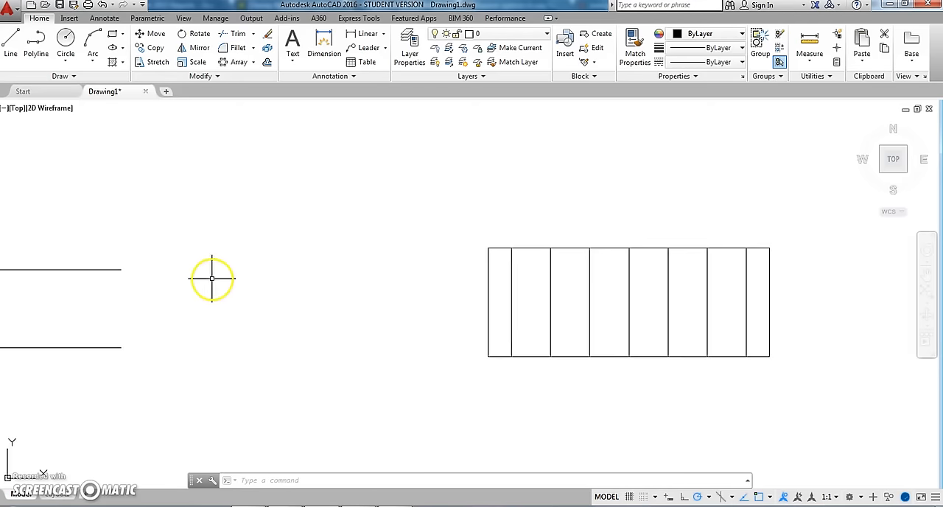
{"action": "scroll", "coordinate": [484, 287], "scroll_direction": "down", "scroll_amount": 8}
{"action": "middle_click_drag", "start_coordinate": [484, 291], "coordinate": [374, 290]}
{"action": "scroll", "coordinate": [373, 289], "scroll_direction": "up", "scroll_amount": 4}
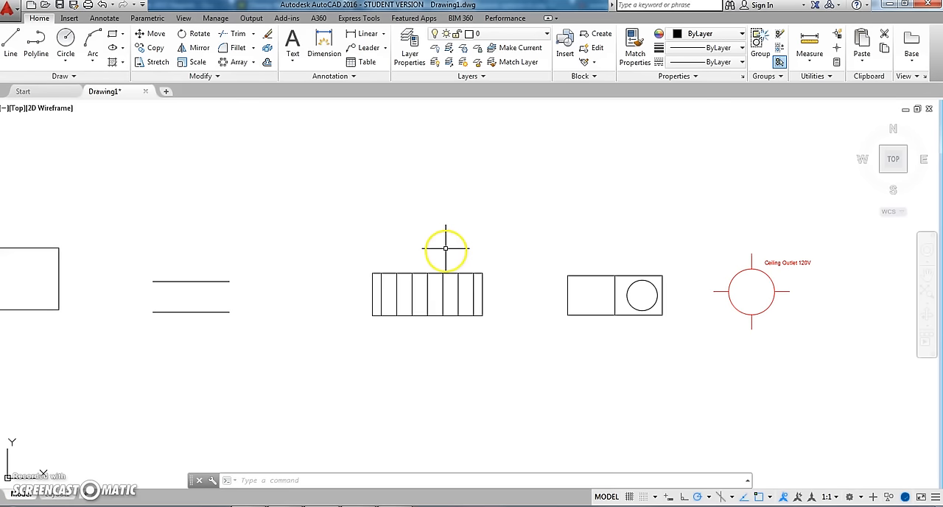
{"action": "mouse_move", "coordinate": [445, 248]}
{"action": "middle_mouse_down"}
{"action": "mouse_move", "coordinate": [442, 224]}
{"action": "mouse_move", "coordinate": [294, 281]}
{"action": "mouse_move", "coordinate": [690, 259]}
{"action": "mouse_move", "coordinate": [95, 276]}
{"action": "mouse_move", "coordinate": [316, 263]}
{"action": "mouse_move", "coordinate": [384, 248]}
{"action": "middle_mouse_up"}
{"action": "mouse_move", "coordinate": [610, 373]}
{"action": "middle_mouse_down"}
{"action": "mouse_move", "coordinate": [238, 297]}
{"action": "mouse_move", "coordinate": [398, 343]}
{"action": "mouse_move", "coordinate": [355, 362]}
{"action": "middle_mouse_up"}
{"action": "mouse_move", "coordinate": [482, 325]}
{"action": "middle_mouse_down"}
{"action": "mouse_move", "coordinate": [449, 314]}
{"action": "mouse_move", "coordinate": [936, 352]}
{"action": "middle_mouse_up"}
{"action": "mouse_move", "coordinate": [788, 373]}
{"action": "middle_mouse_down"}
{"action": "mouse_move", "coordinate": [331, 394]}
{"action": "mouse_move", "coordinate": [196, 352]}
{"action": "middle_mouse_up"}
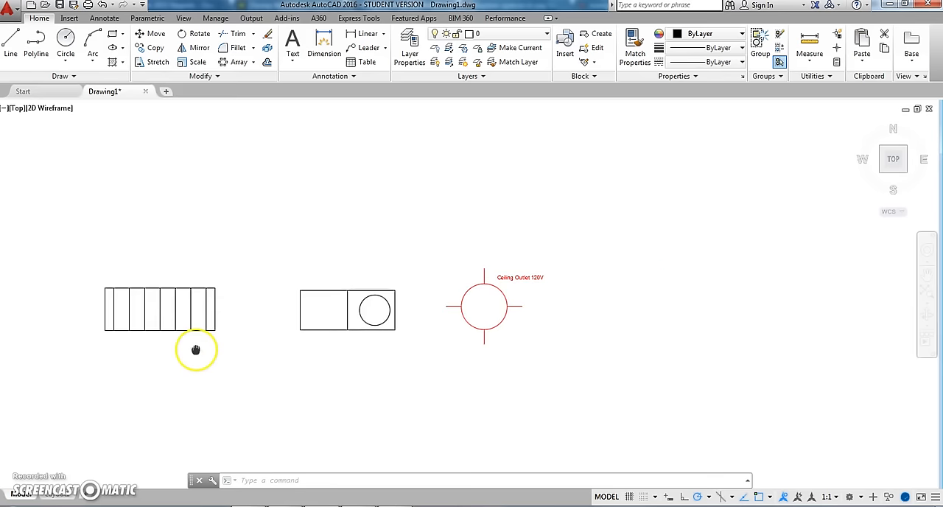
{"action": "middle_click_drag", "start_coordinate": [445, 360], "coordinate": [403, 337]}
{"action": "scroll", "coordinate": [405, 291], "scroll_direction": "up", "scroll_amount": 5}
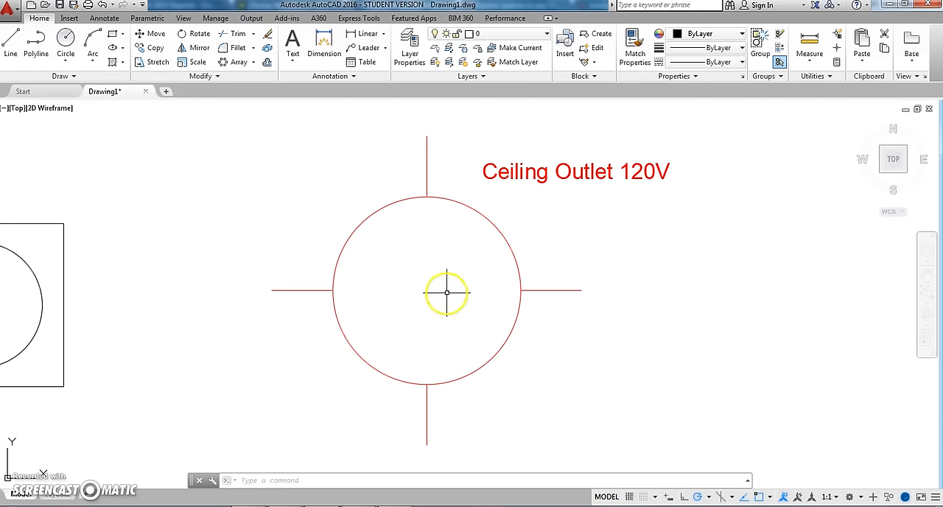